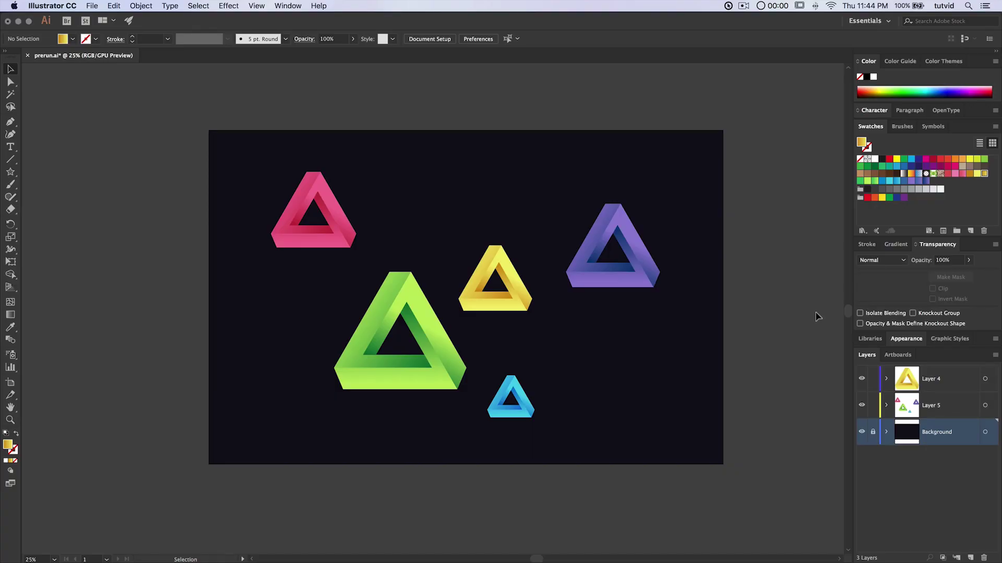
# Hide Layer 5 and Layer 4, and add a new layer named Guides above Layer 4
pyautogui.click(862, 407)
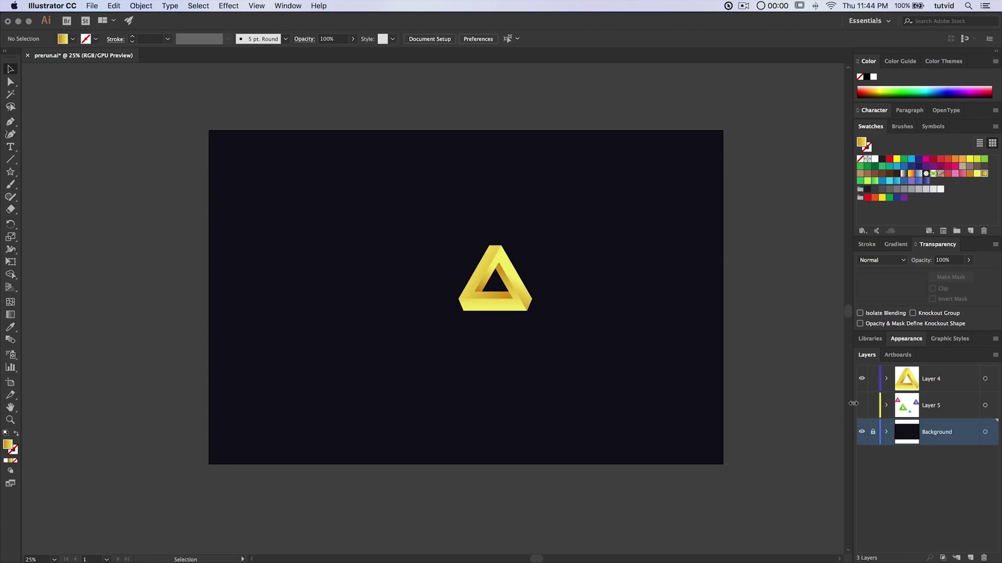
pyautogui.click(863, 381)
pyautogui.click(943, 385)
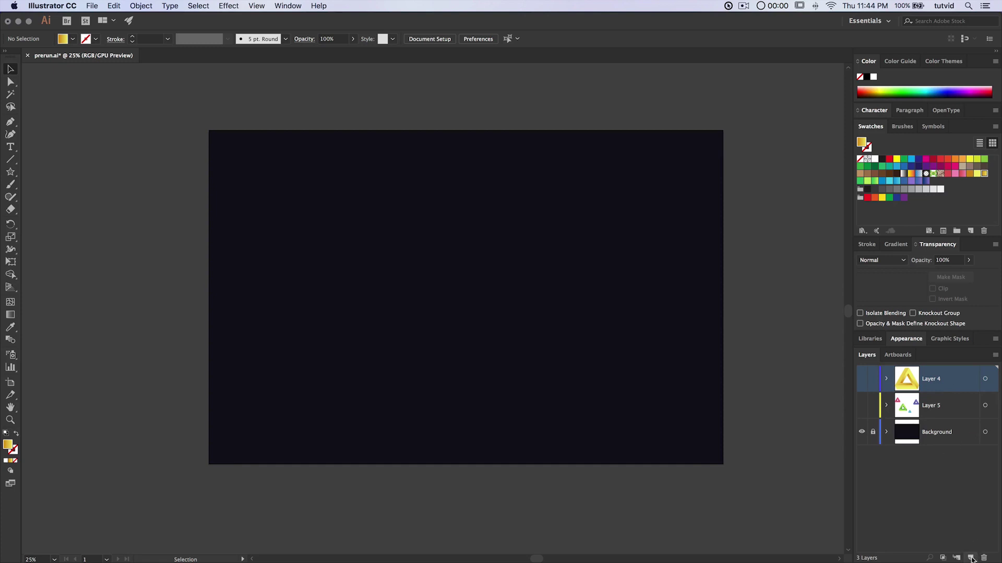
pyautogui.click(971, 558)
pyautogui.doubleClick(933, 380)
pyautogui.write('C')
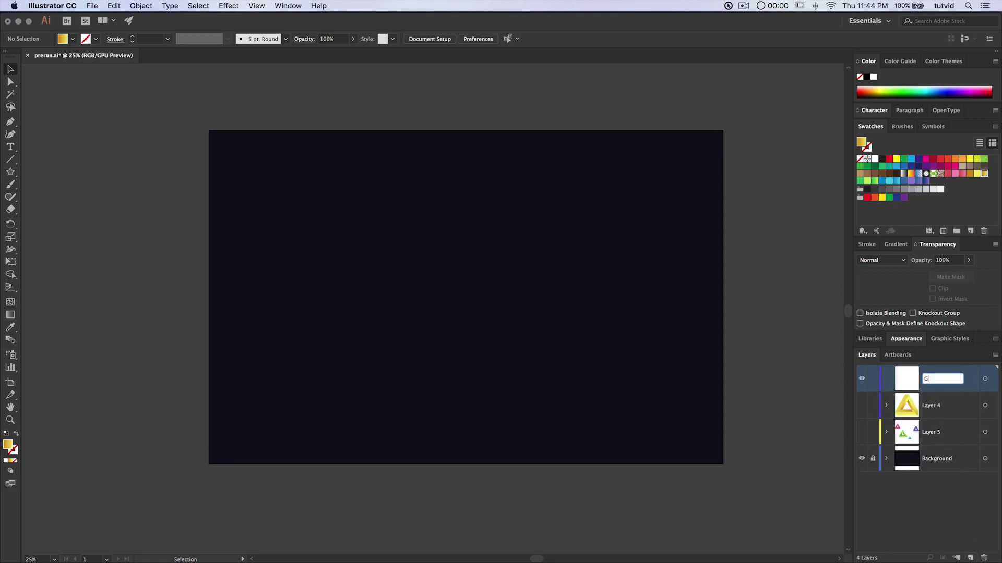
pyautogui.press('Return')
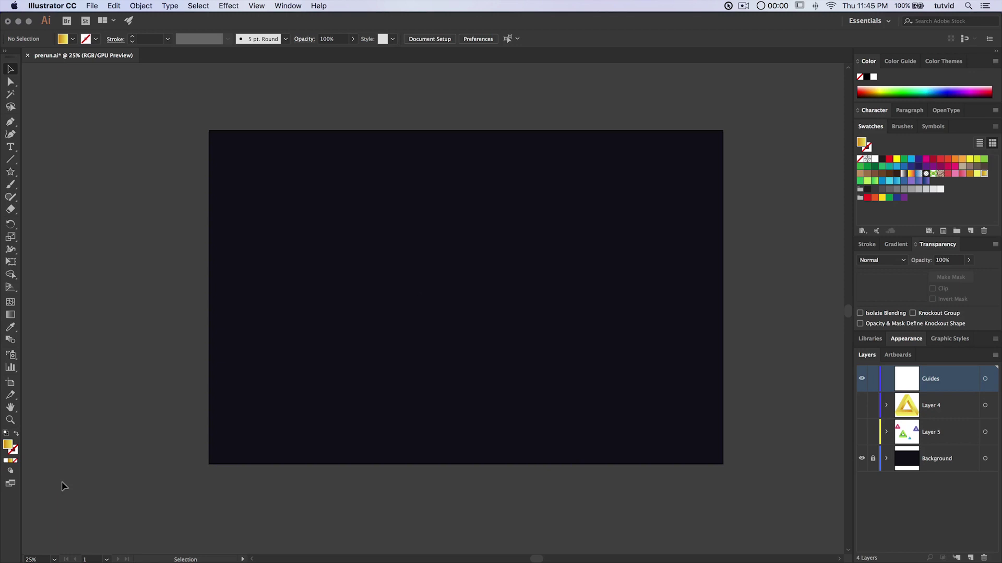
# Draw a solid white triangle about 2051 px wide and 1777 px high with the Star tool on the Guides layer
pyautogui.click(6, 462)
pyautogui.click(12, 172)
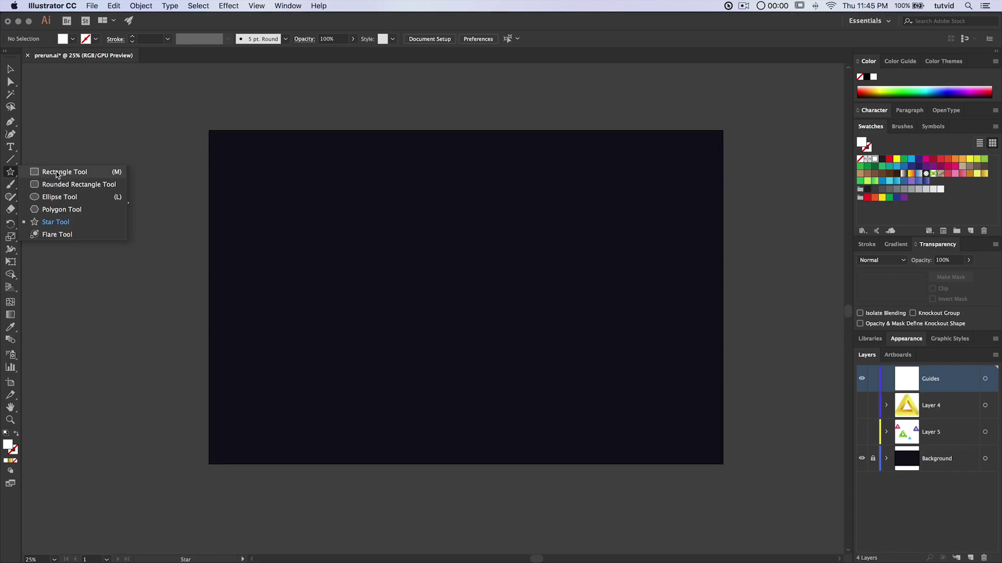
pyautogui.click(71, 224)
pyautogui.moveTo(407, 249); pyautogui.dragTo(546, 318)
pyautogui.press('Down')
pyautogui.press('Down')
pyautogui.press('shift')
pyautogui.press('v')
pyautogui.moveTo(429, 237); pyautogui.dragTo(471, 275)
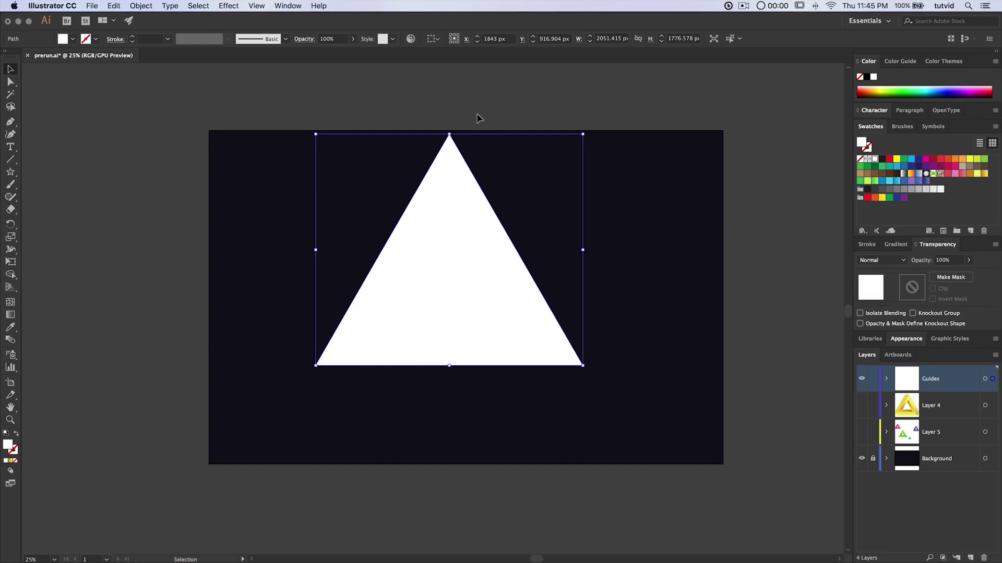
# Align the triangle to the artboard, centering it horizontally and vertically
pyautogui.click(436, 40)
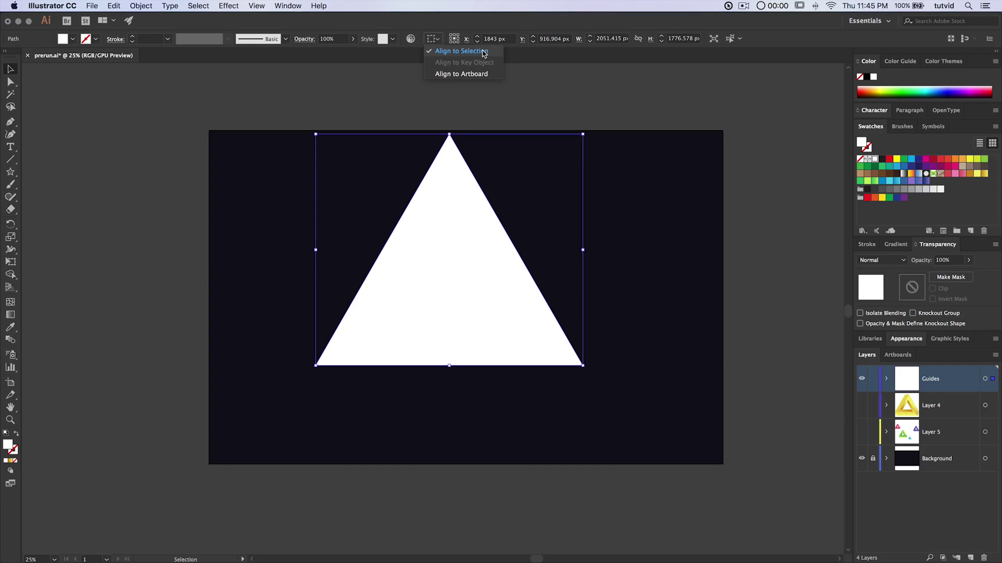
pyautogui.click(470, 75)
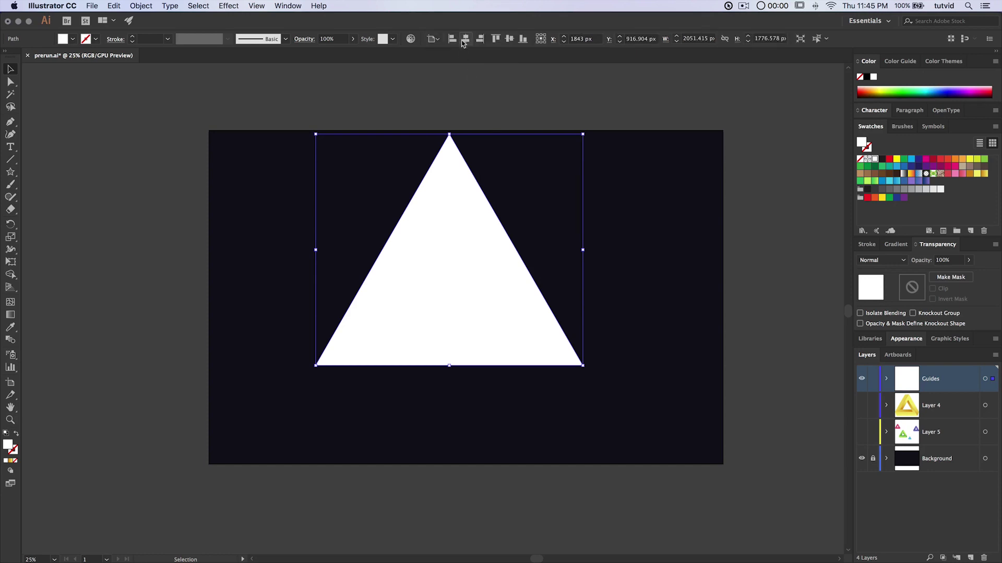
pyautogui.click(466, 40)
pyautogui.click(509, 38)
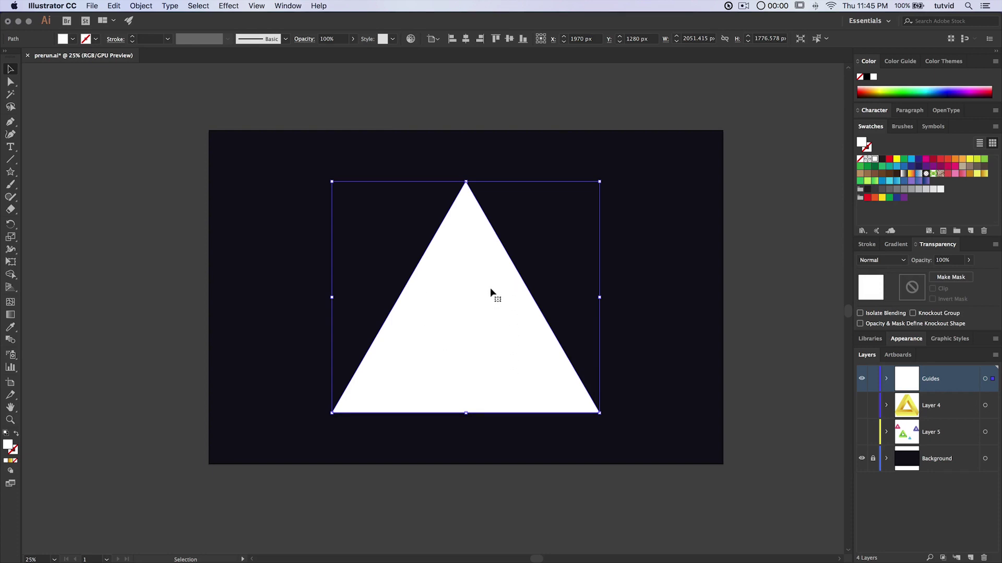
# Swap the triangle's white fill to a stroke with no fill and set the stroke weight to 15 pt
pyautogui.click(17, 434)
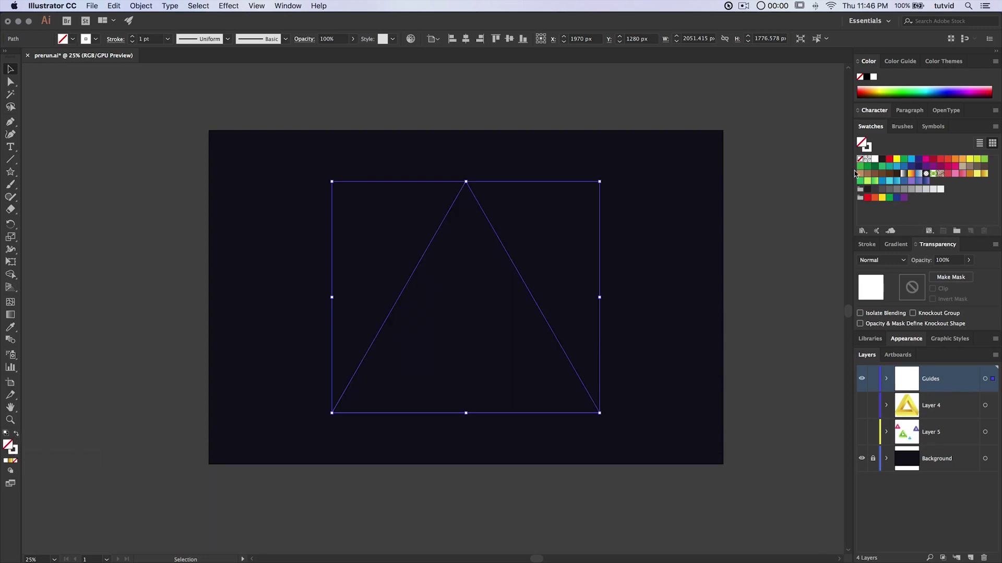
pyautogui.click(867, 148)
pyautogui.click(867, 245)
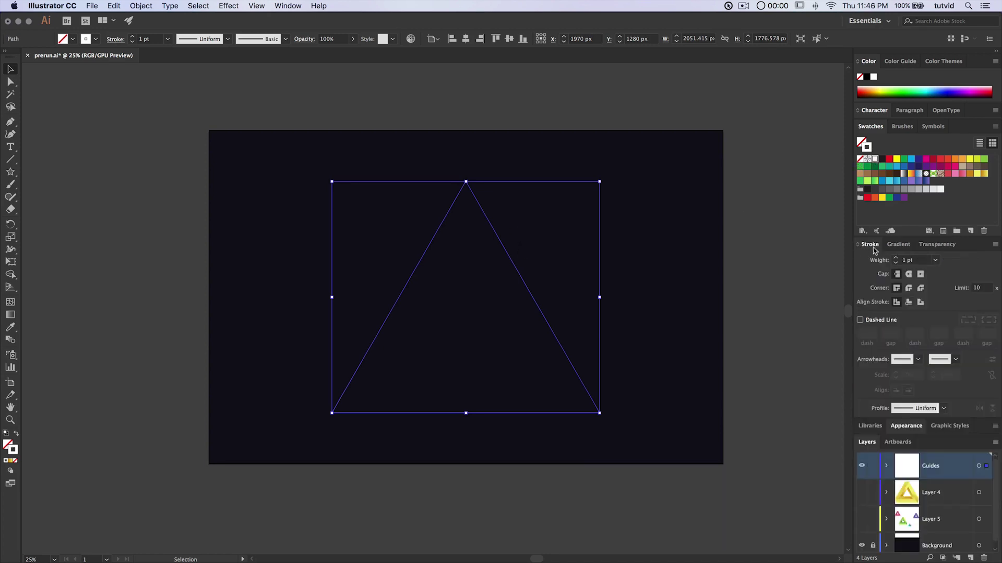
pyautogui.click(910, 260)
pyautogui.write('15')
pyautogui.press('Return')
pyautogui.click(633, 246)
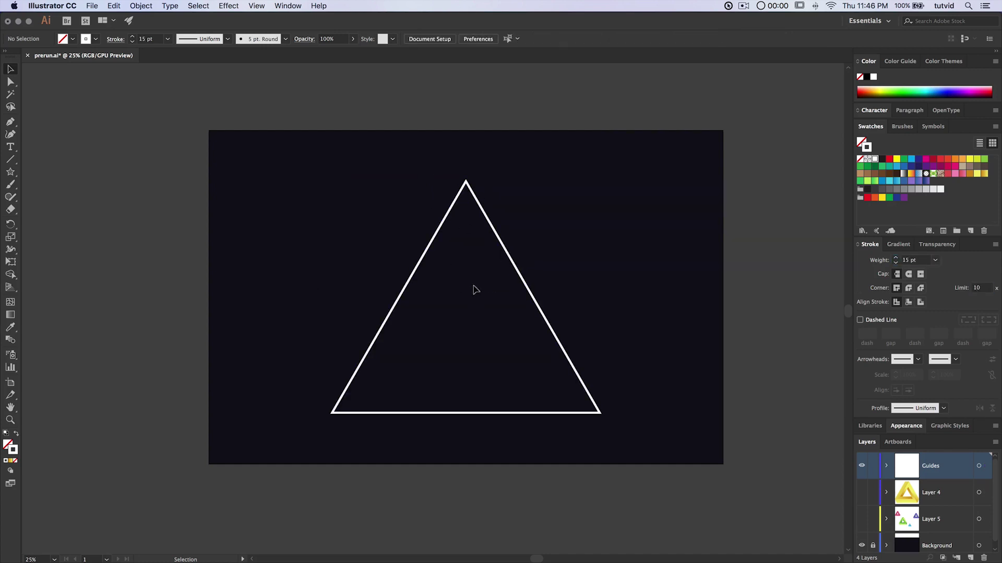
# Select the outlined triangle and copy it to the clipboard
pyautogui.moveTo(383, 200); pyautogui.dragTo(556, 293)
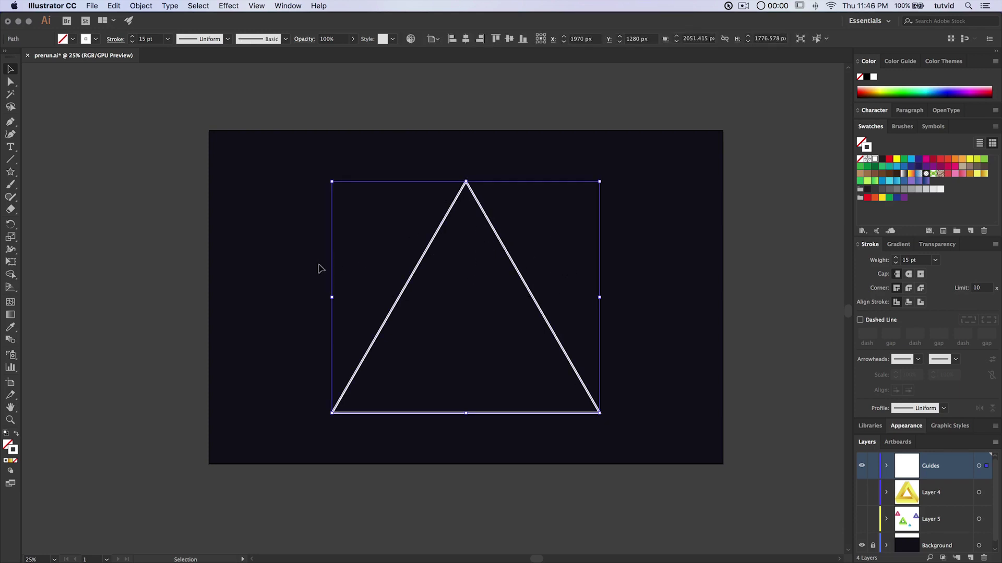
pyautogui.click(293, 177)
pyautogui.moveTo(287, 161); pyautogui.dragTo(653, 443)
pyautogui.press('super+c')
# Start a Distort & Transform > Transform effect on the triangle with preview enabled and 1 copy
pyautogui.click(225, 6)
pyautogui.moveTo(295, 102)
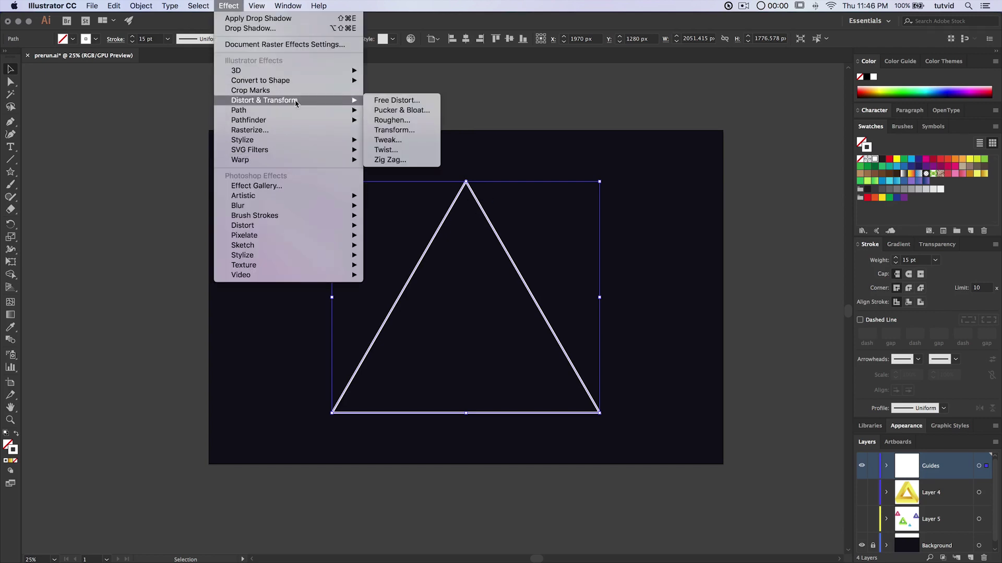
pyautogui.click(400, 137)
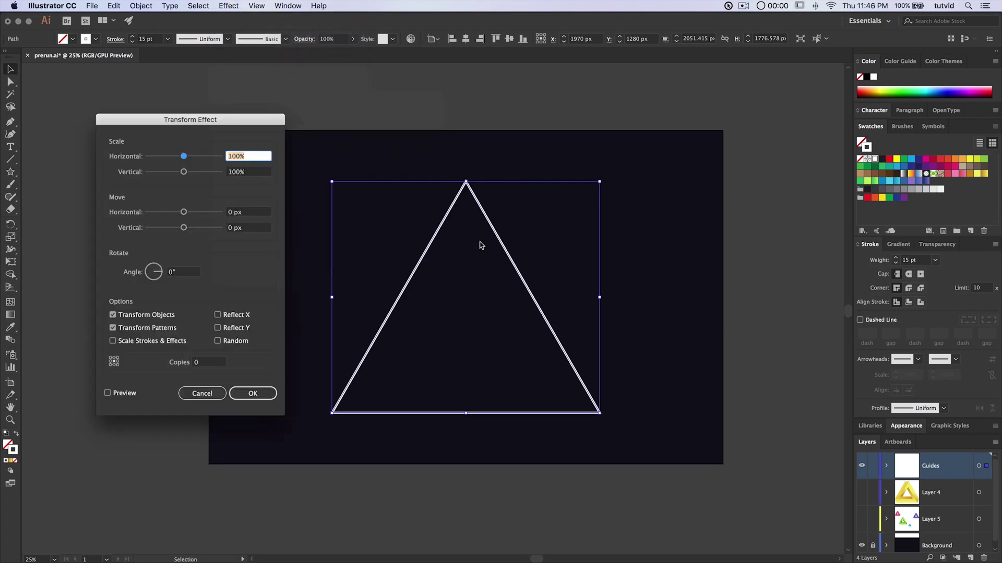
pyautogui.click(129, 394)
pyautogui.click(216, 363)
pyautogui.write('1')
# Set the Transform effect's horizontal move to -250 px and apply it
pyautogui.moveTo(183, 212); pyautogui.dragTo(162, 213)
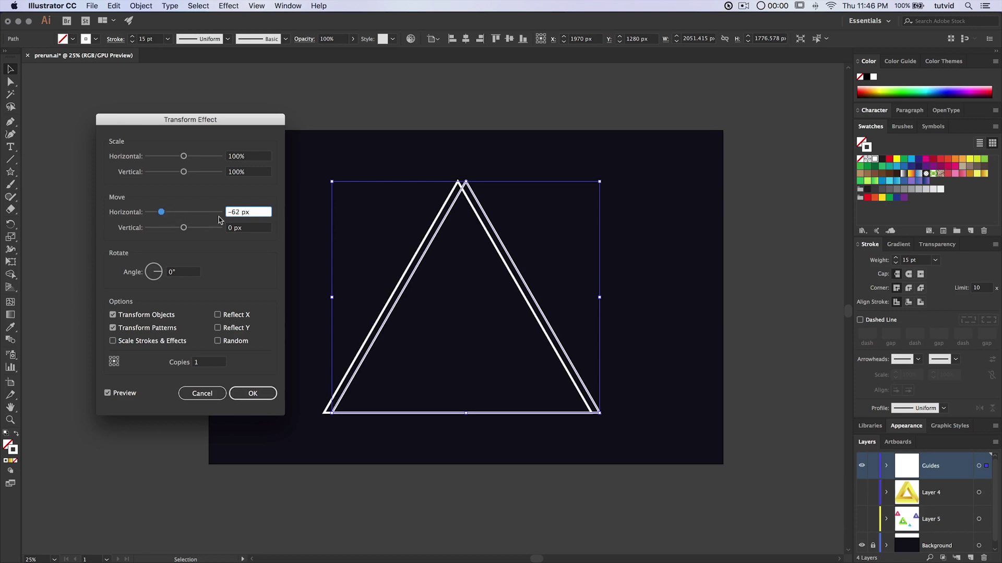
pyautogui.moveTo(248, 211); pyautogui.dragTo(214, 205)
pyautogui.write('-200')
pyautogui.press('Tab')
pyautogui.hotkey('shift', 'Tab')
pyautogui.hotkey('shift', 'Down')
pyautogui.hotkey('shift', 'Down')
pyautogui.hotkey('shift', 'Down')
pyautogui.hotkey('shift', 'Down')
pyautogui.hotkey('shift', 'Down')
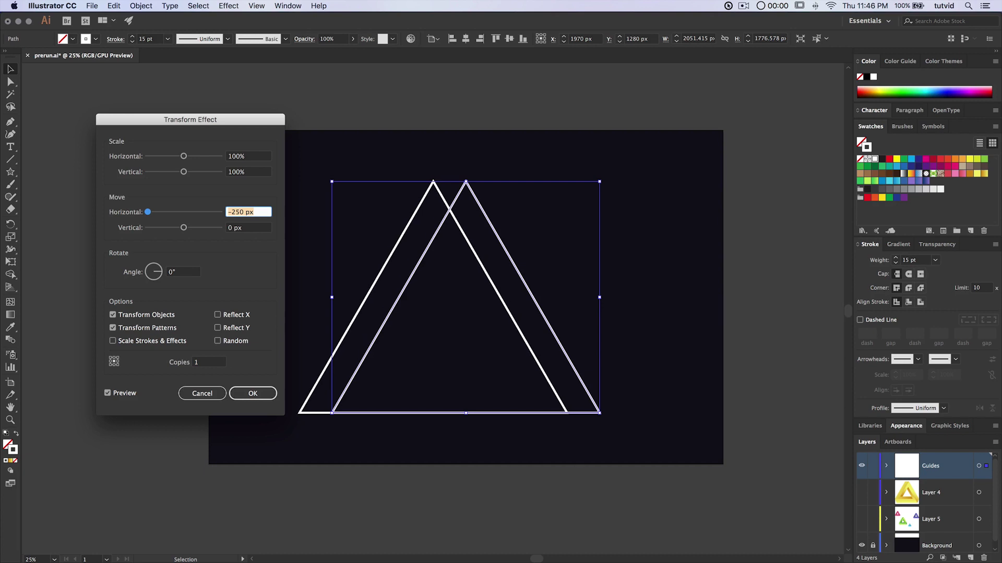
pyautogui.click(252, 211)
pyautogui.click(252, 393)
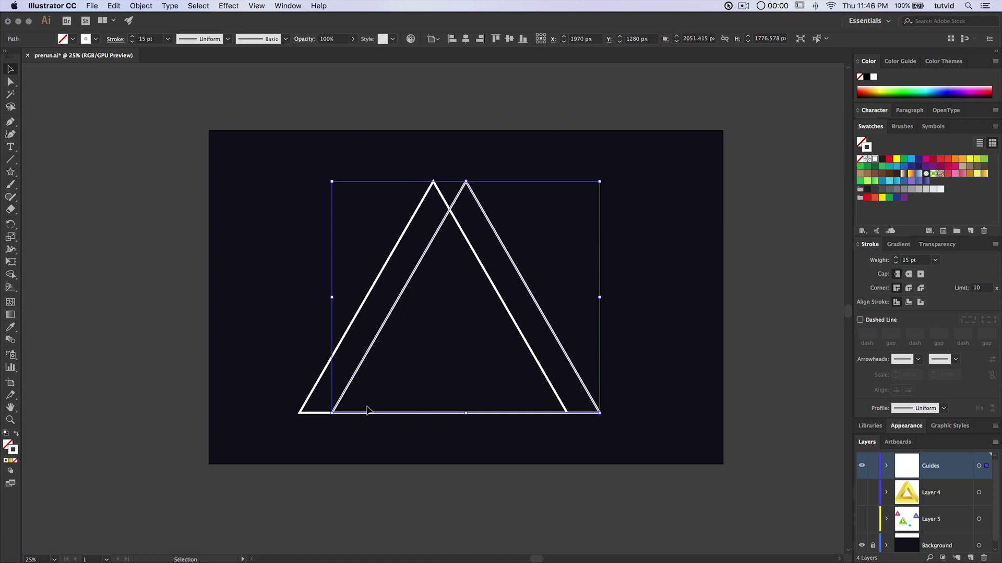
# Inspect the triangle's appearance attributes, switching the Transform effect's visibility off and back on
pyautogui.click(907, 425)
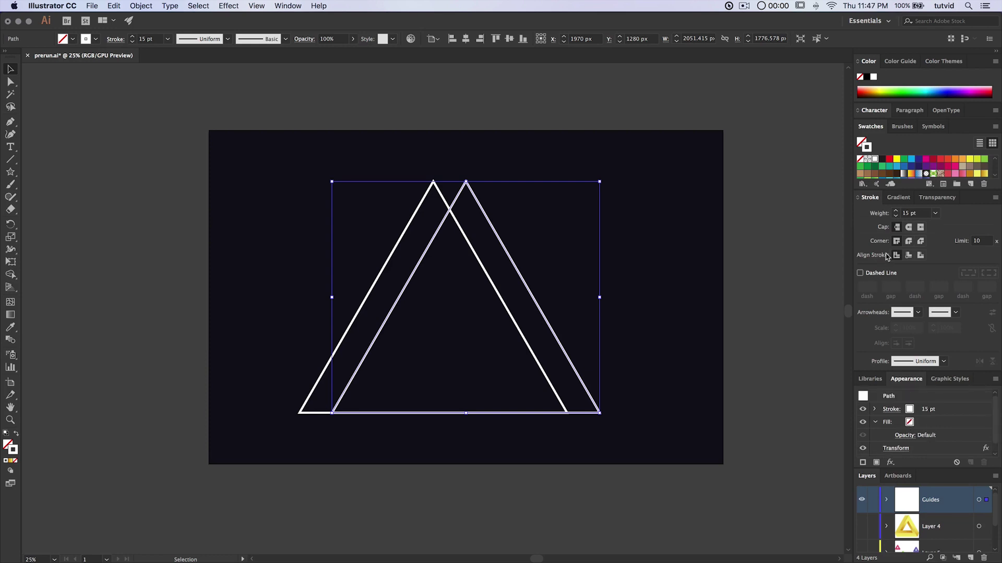
pyautogui.click(871, 198)
pyautogui.click(871, 127)
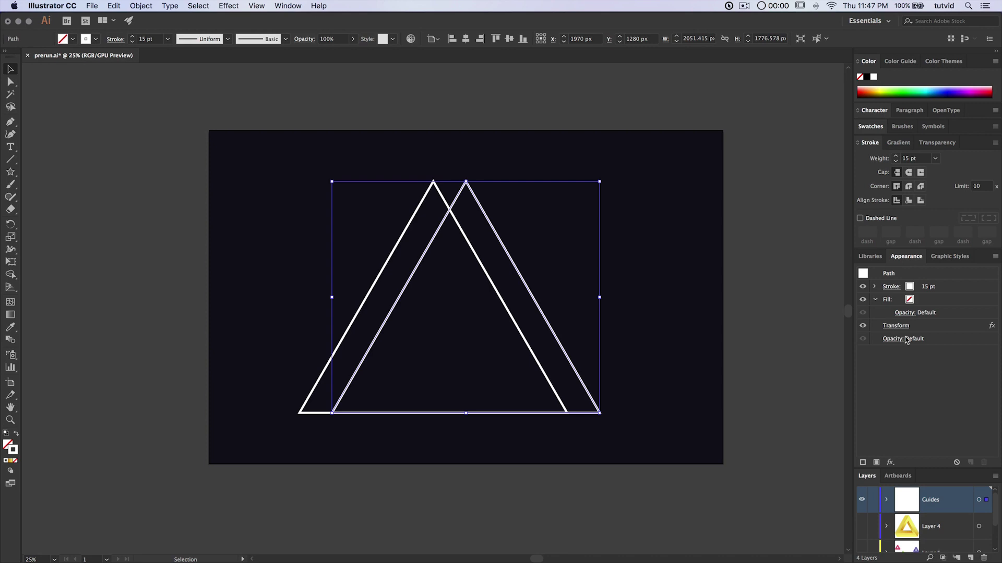
pyautogui.click(863, 326)
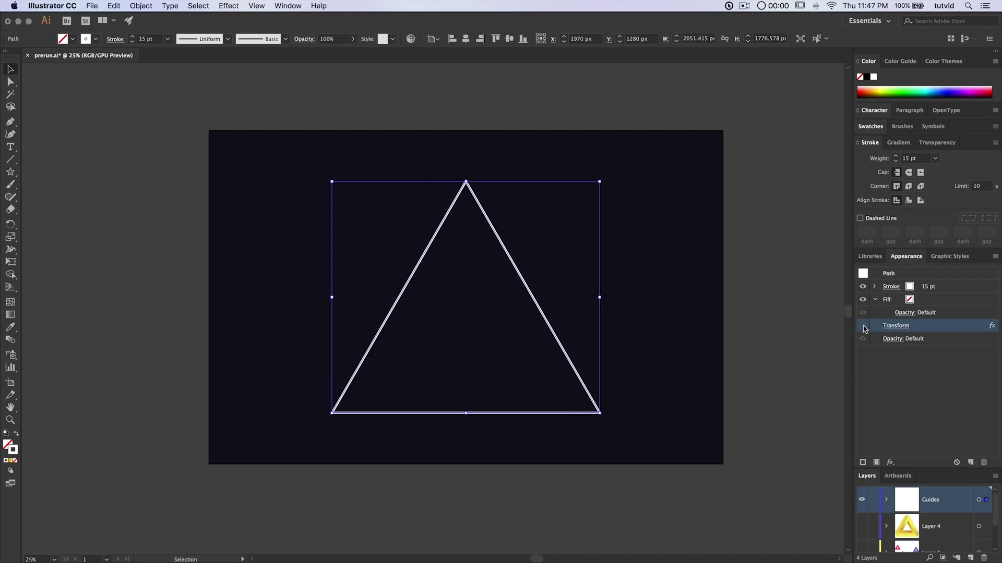
pyautogui.click(863, 326)
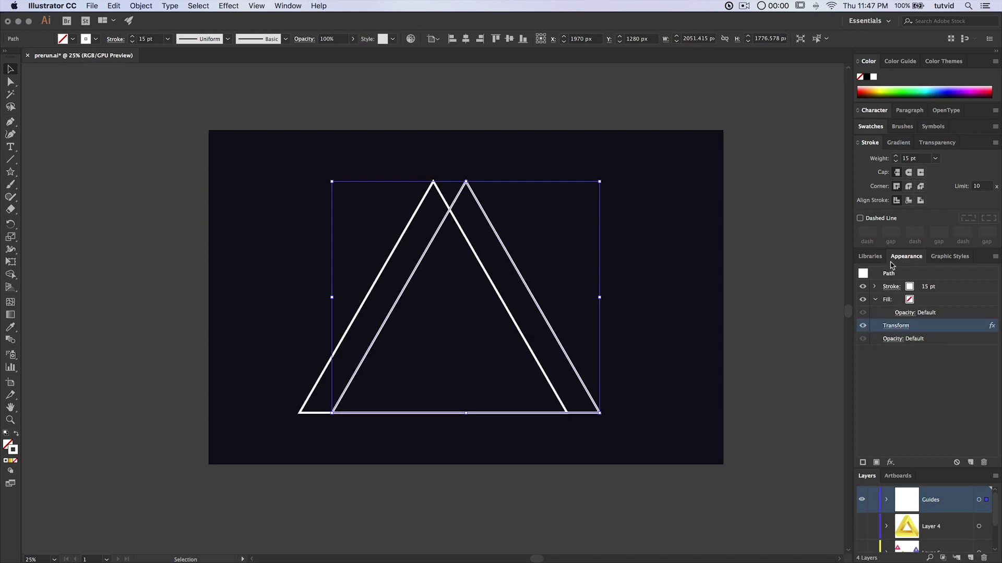
pyautogui.click(906, 258)
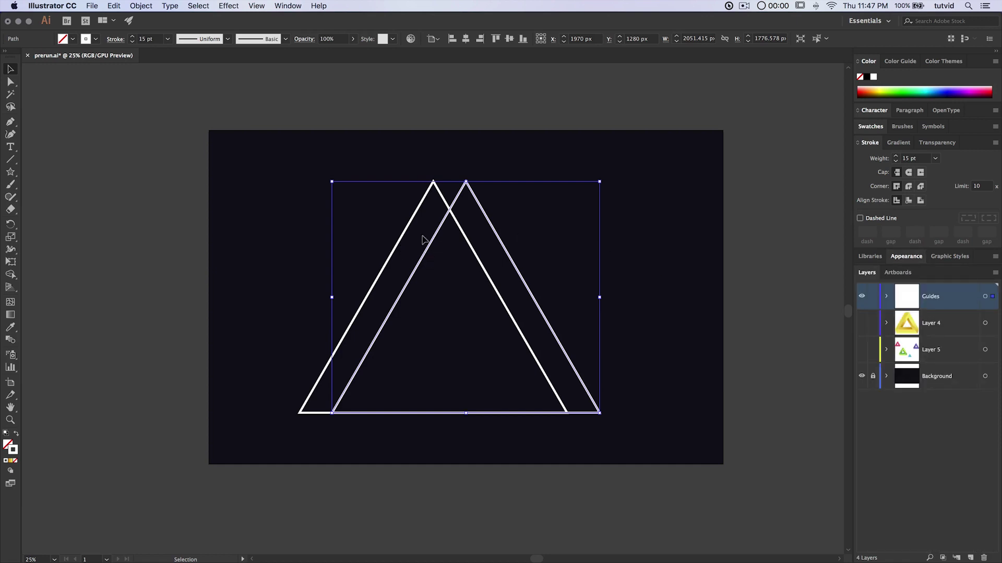
# Expand the triangle's appearance and cut the overlapping triangles with the Pathfinder's Minus Back operation
pyautogui.click(134, 7)
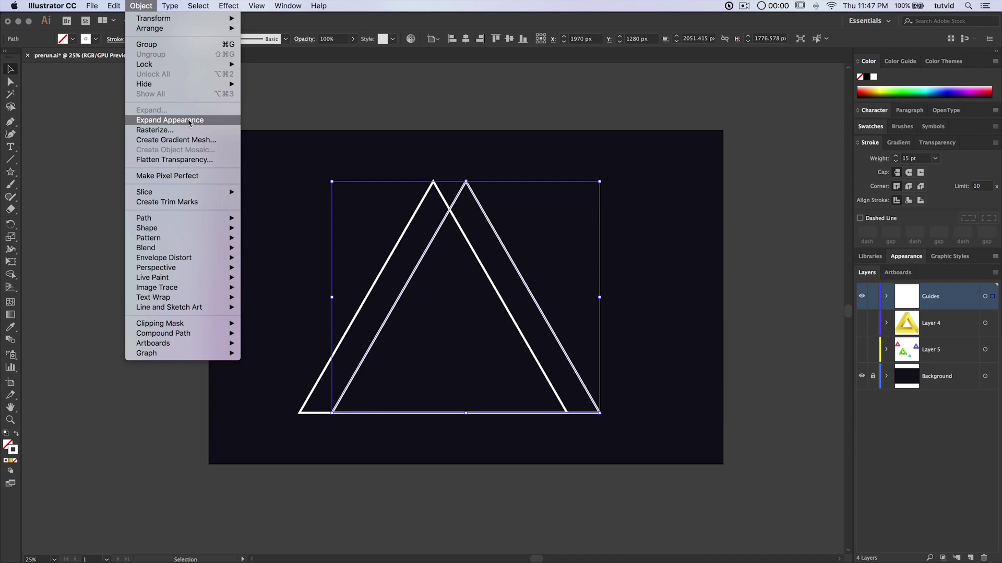
pyautogui.click(189, 123)
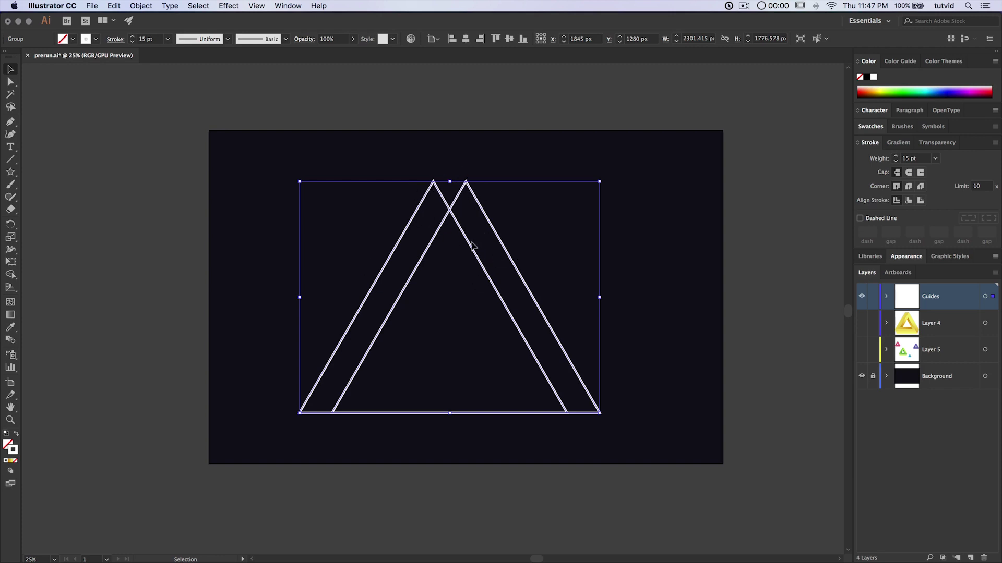
pyautogui.click(287, 7)
pyautogui.click(308, 355)
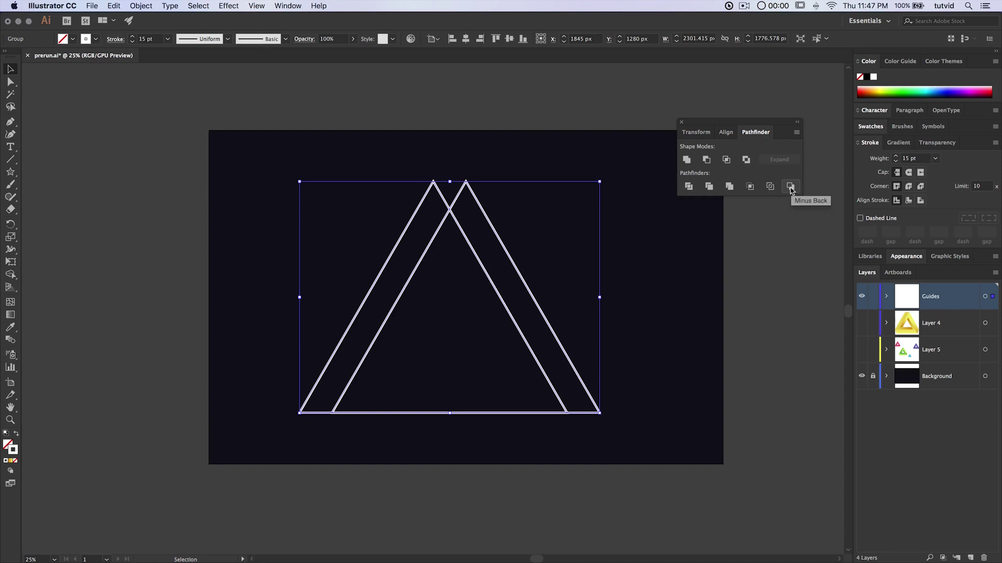
pyautogui.click(790, 187)
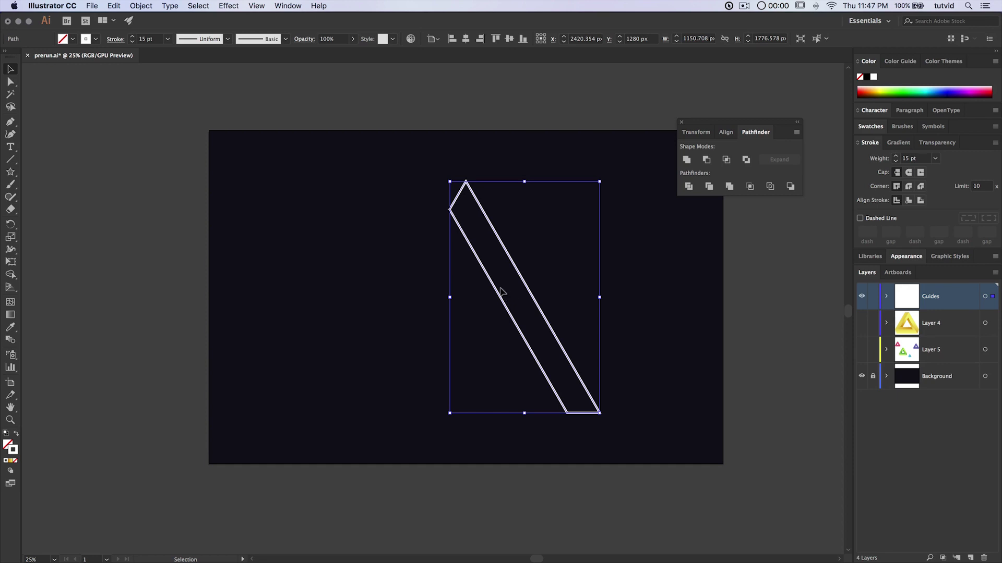
# Paste the copied triangle in front and apply a Transform effect with 1 copy and a 250 px horizontal move
pyautogui.click(114, 6)
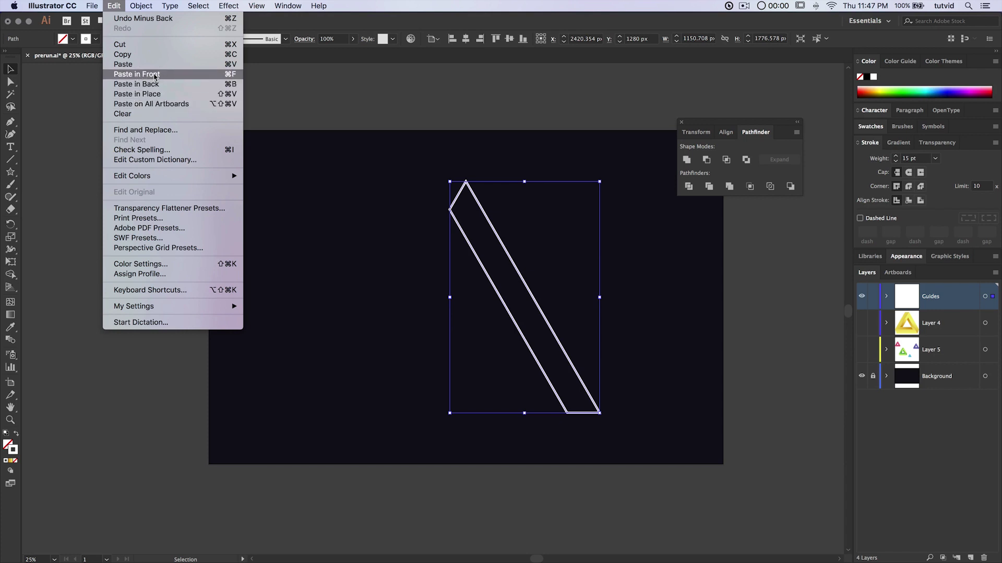
pyautogui.click(137, 75)
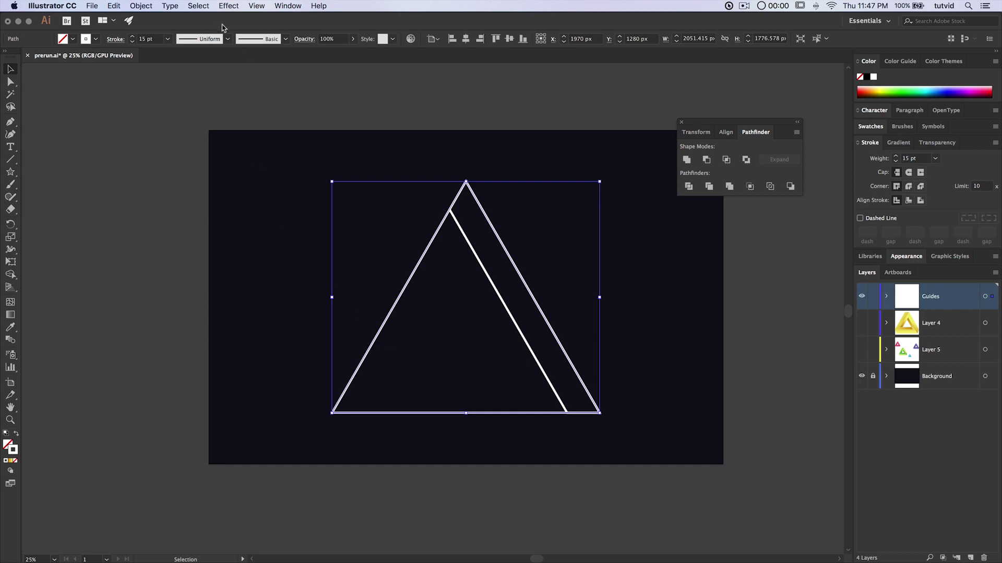
pyautogui.click(229, 5)
pyautogui.click(244, 28)
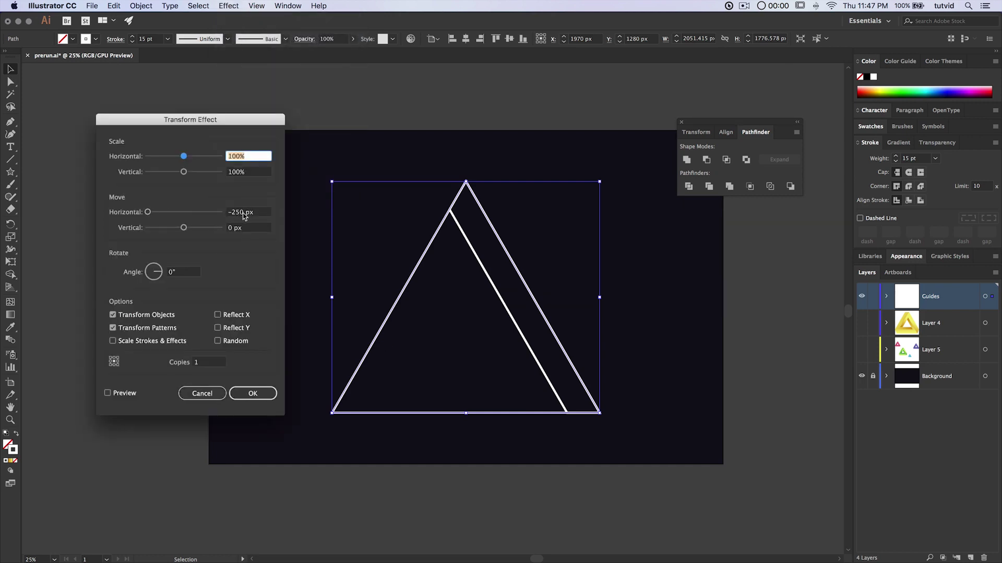
pyautogui.moveTo(245, 214); pyautogui.dragTo(224, 212)
pyautogui.write('250')
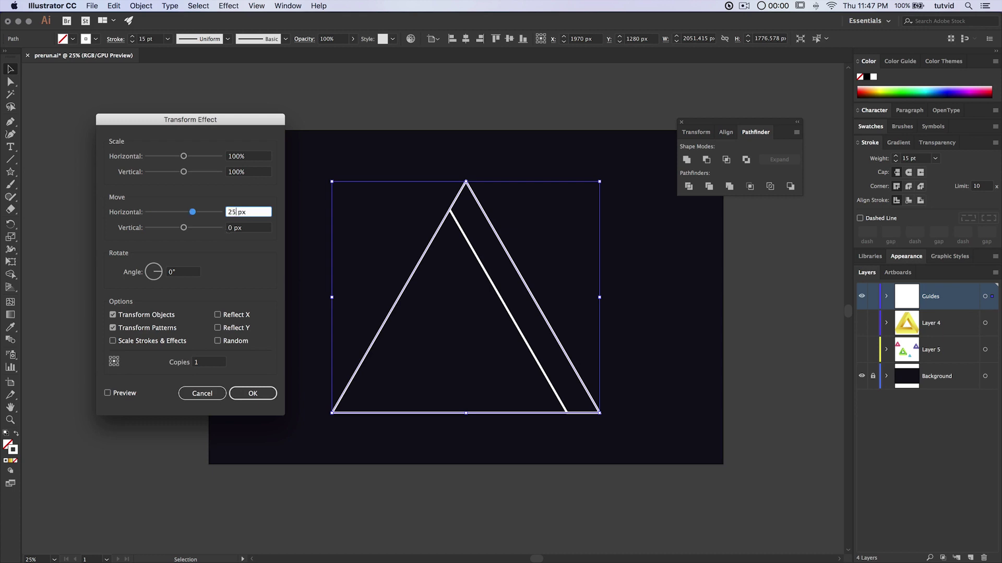
pyautogui.press('Tab')
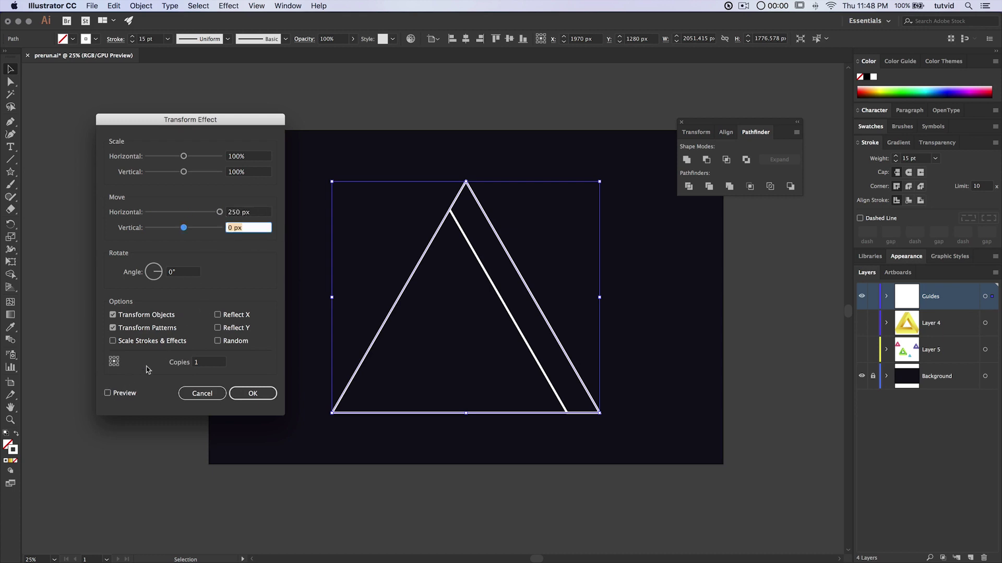
pyautogui.click(108, 393)
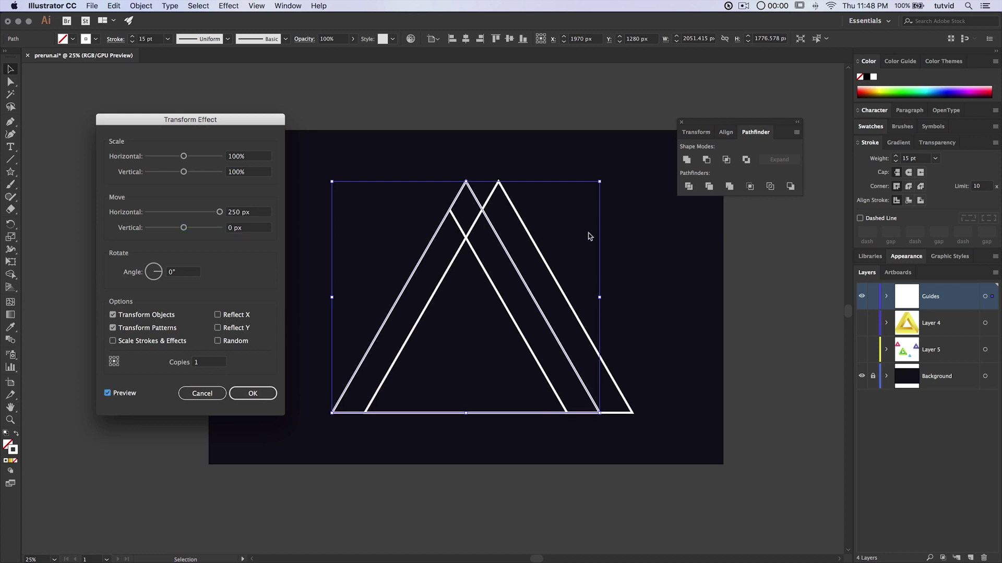
pyautogui.click(253, 393)
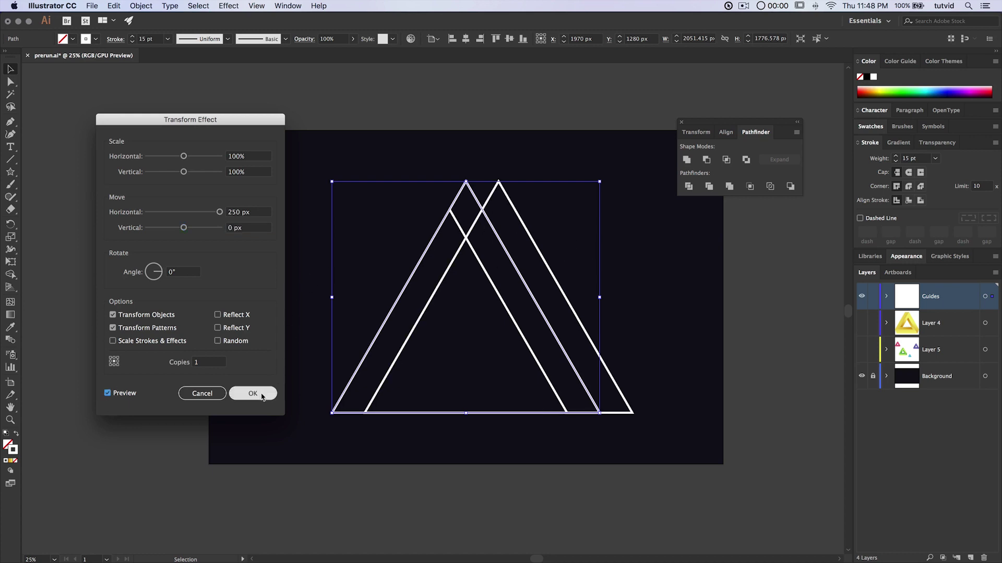
# Expand the appearance of the triangle offset 250 px horizontally and cut its left bar with the Pathfinder's Minus Back operation
pyautogui.click(141, 6)
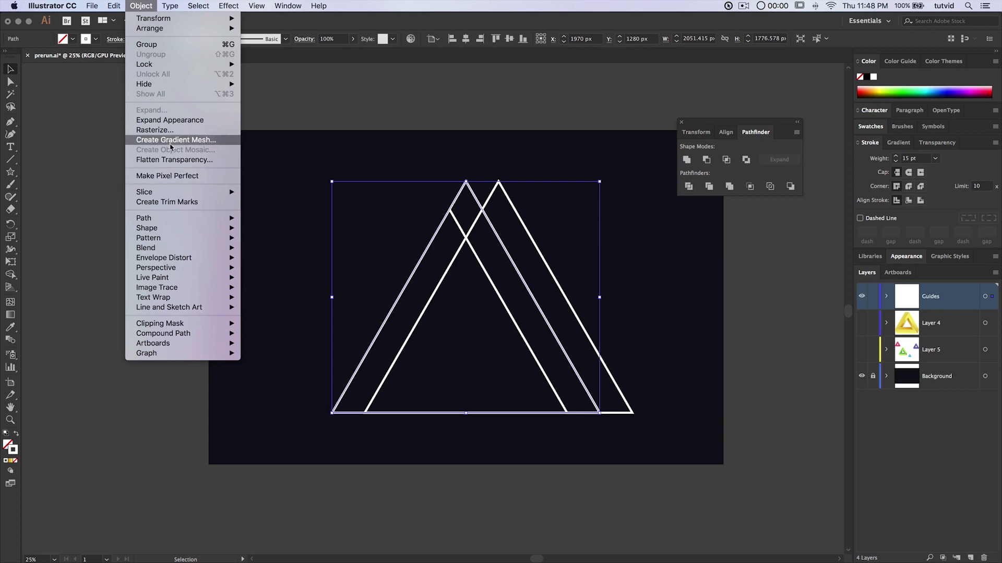
pyautogui.click(180, 120)
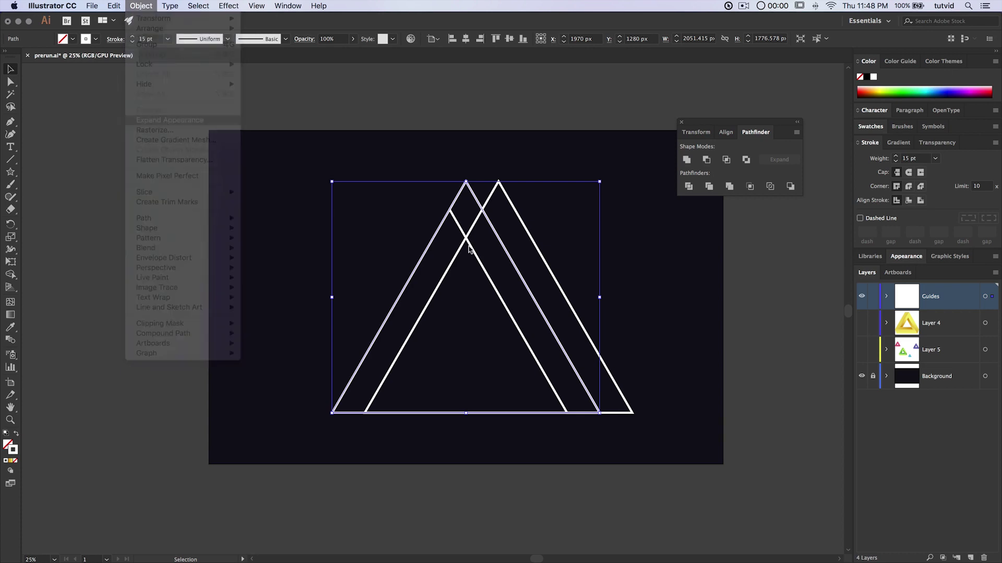
pyautogui.click(790, 186)
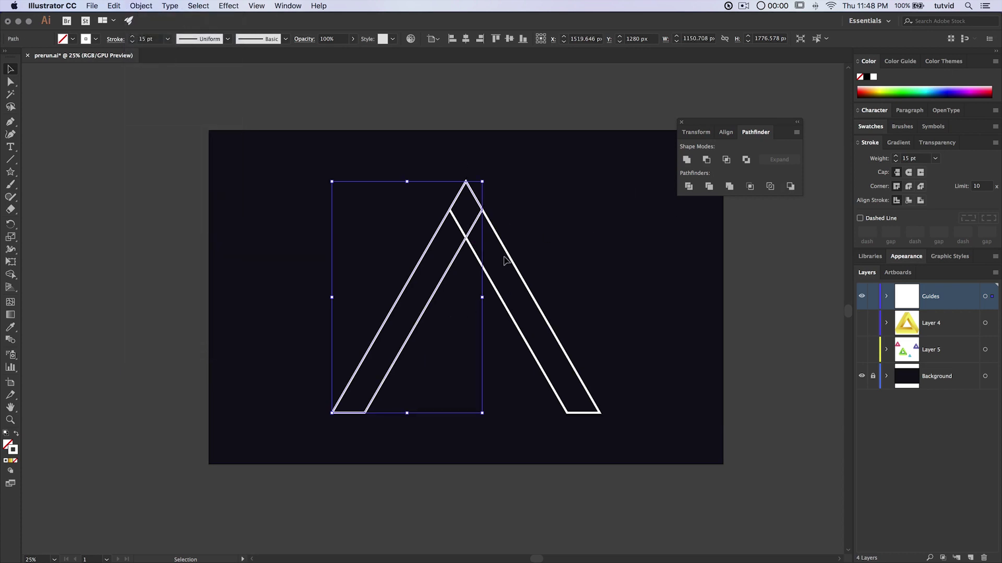
# Paste the triangle in front and apply a Transform effect with 1 copy, 0 px horizontal and -250 px vertical move
pyautogui.press('super+f')
pyautogui.click(228, 6)
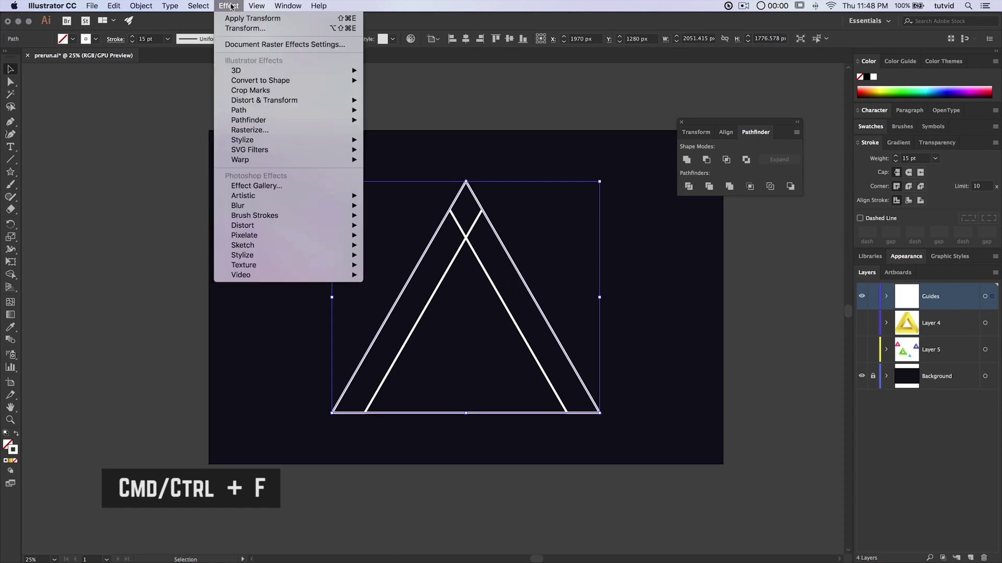
pyautogui.click(245, 25)
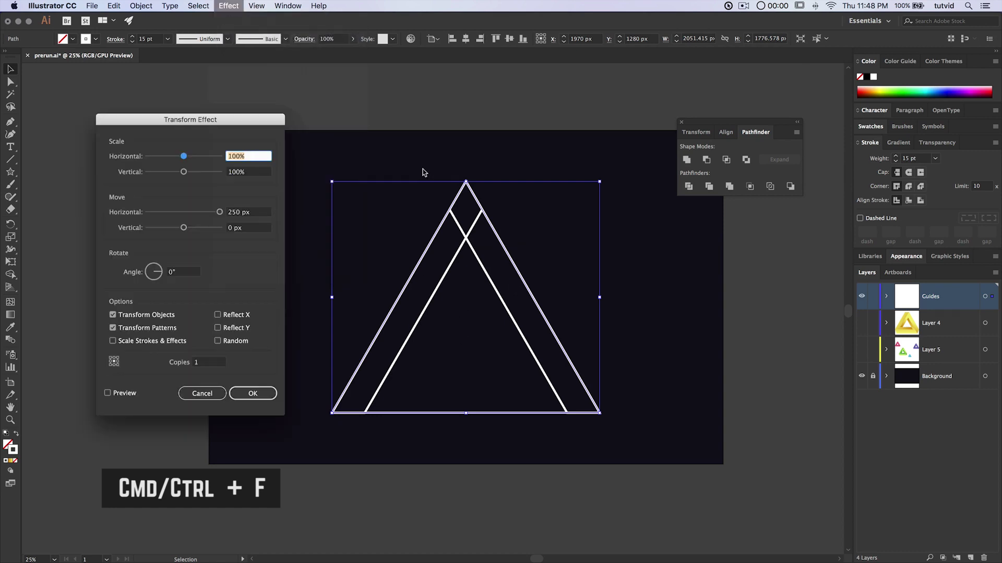
pyautogui.doubleClick(238, 212)
pyautogui.write('0')
pyautogui.press('Tab')
pyautogui.write('-250')
pyautogui.press('Tab')
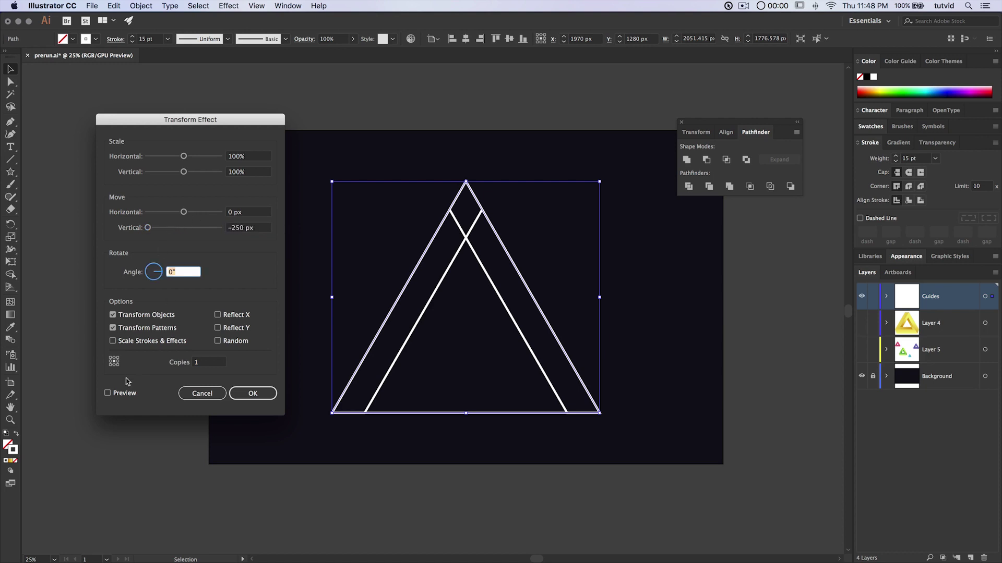
pyautogui.click(124, 394)
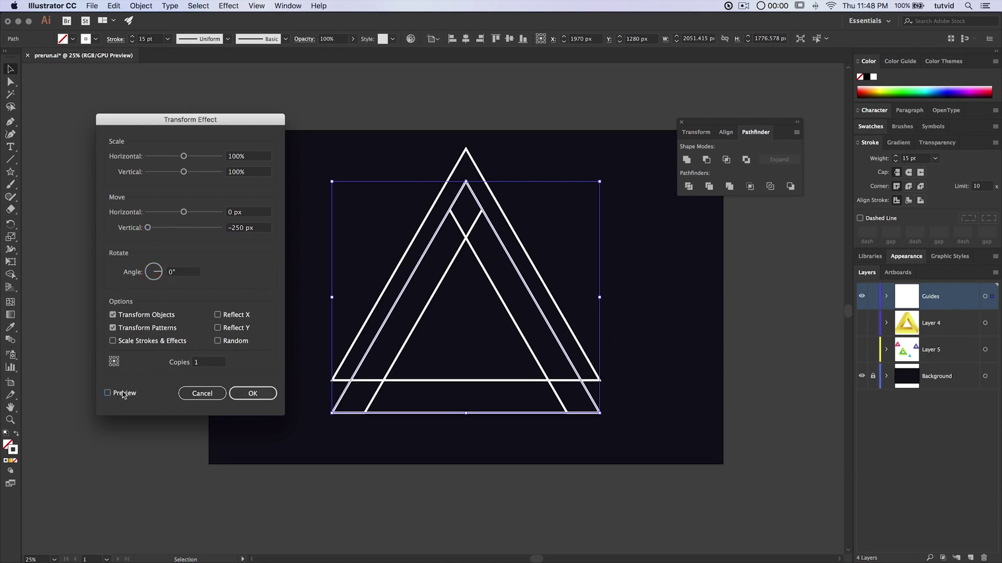
pyautogui.click(253, 394)
# Expand the vertically offset triangle's appearance and cut the large triangle's bottom bar with Minus Back
pyautogui.click(142, 7)
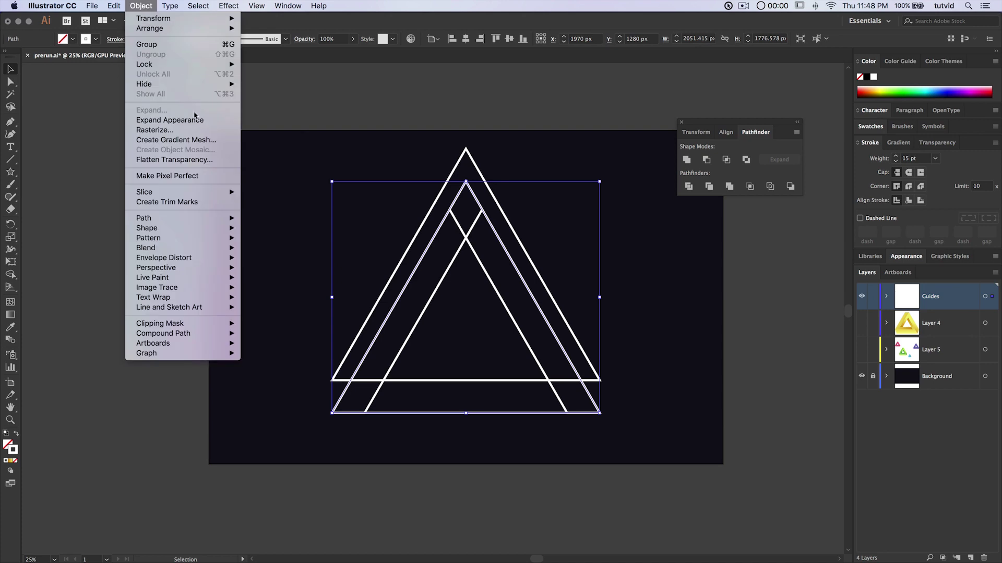
pyautogui.click(157, 122)
pyautogui.click(790, 187)
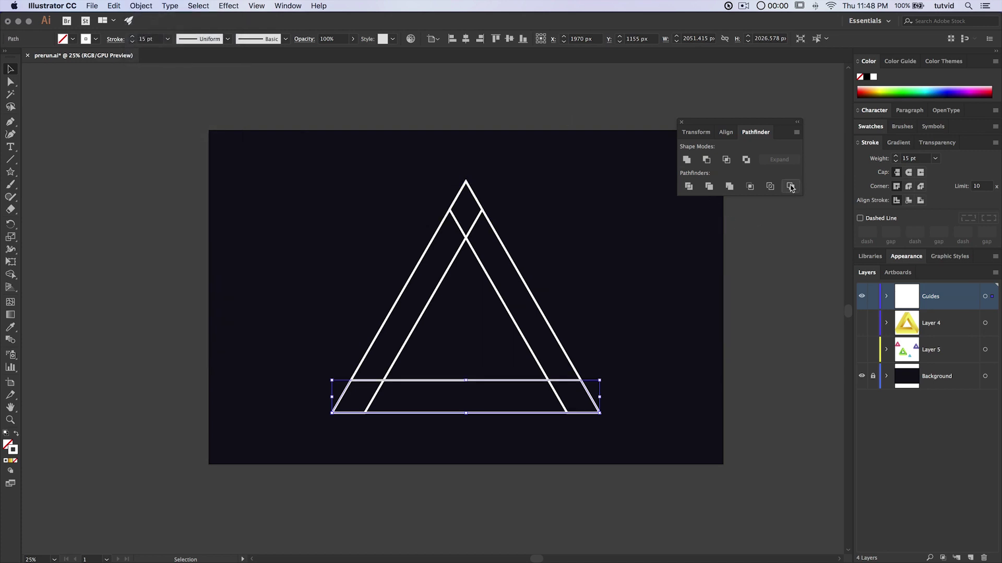
pyautogui.click(617, 259)
# Select all three outlined bars of the large triangle and convert them into guides
pyautogui.moveTo(344, 185); pyautogui.dragTo(566, 425)
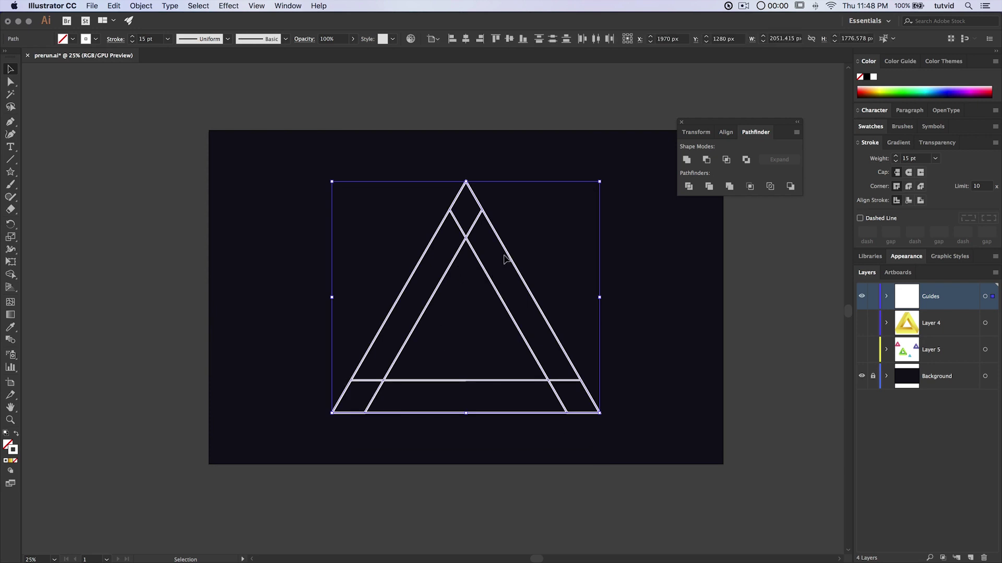
pyautogui.moveTo(291, 164); pyautogui.dragTo(670, 459)
pyautogui.click(257, 6)
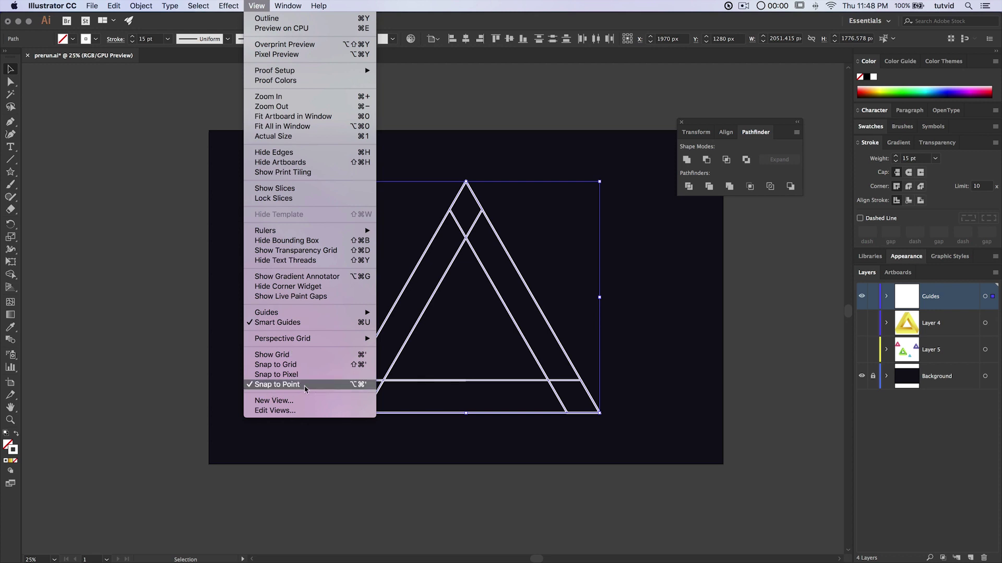
pyautogui.moveTo(309, 314)
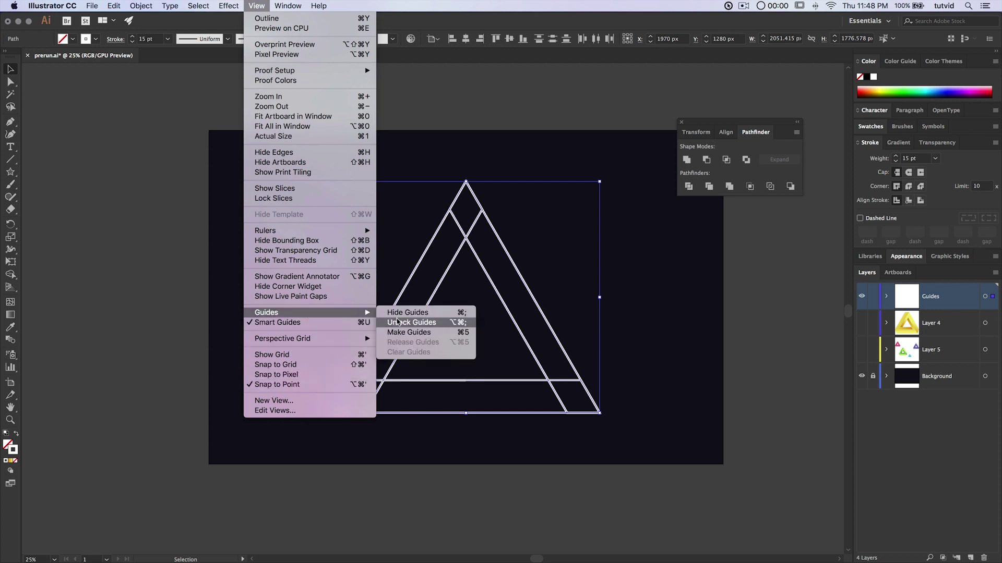
pyautogui.click(417, 333)
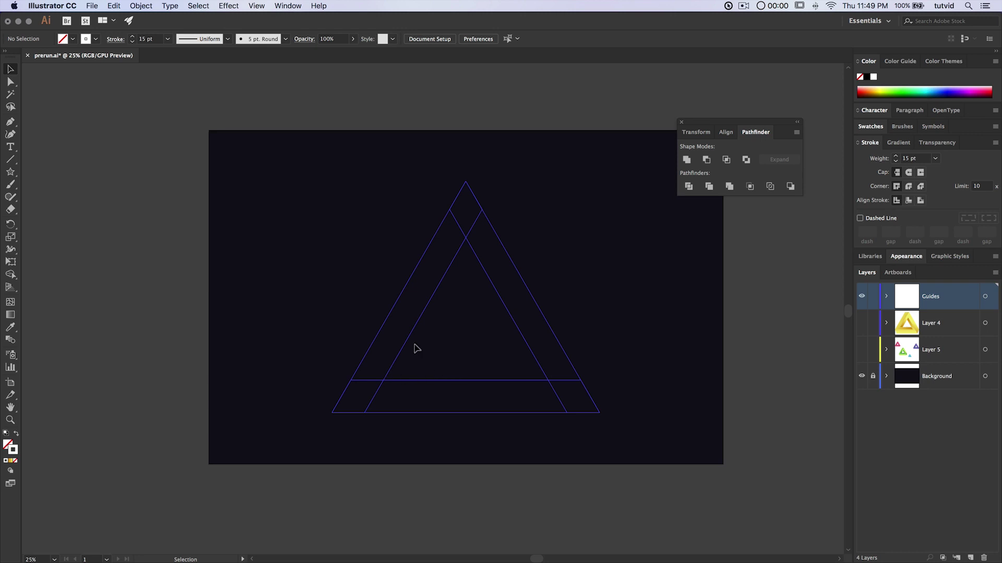
# Draw a closed inner triangle with the Pen tool, placing its corners on the guides' three inner intersections
pyautogui.click(11, 121)
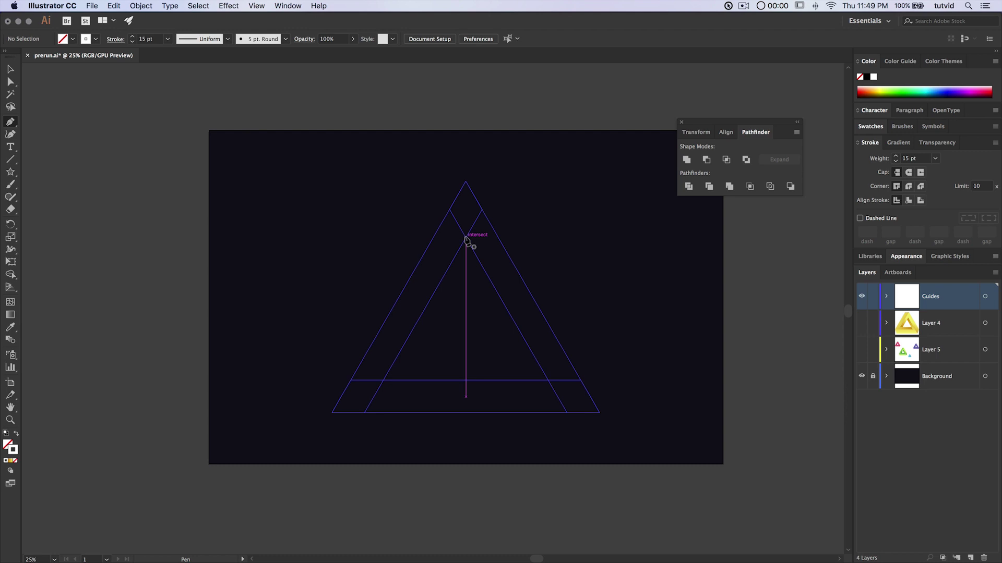
pyautogui.click(466, 239)
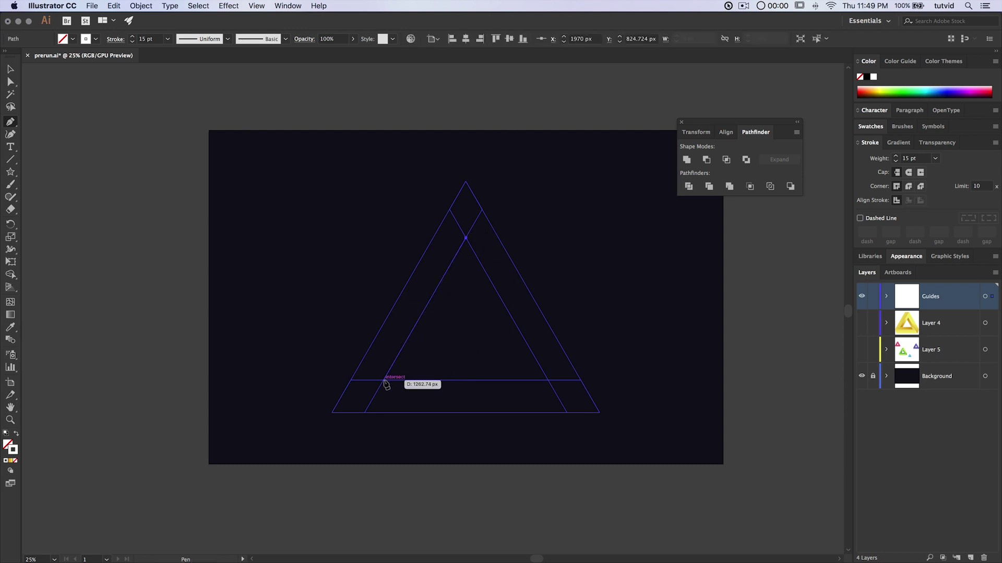
pyautogui.click(384, 381)
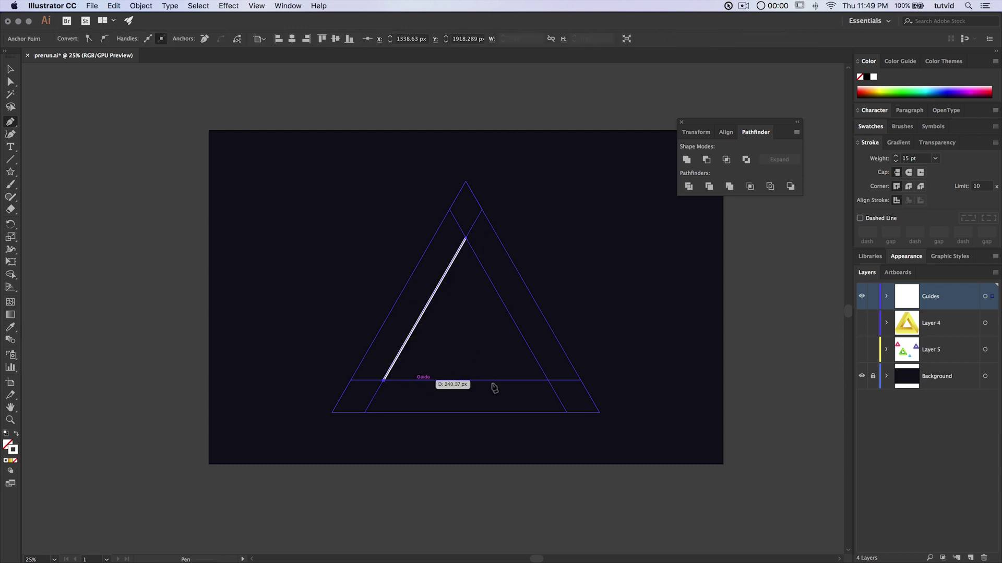
pyautogui.click(547, 381)
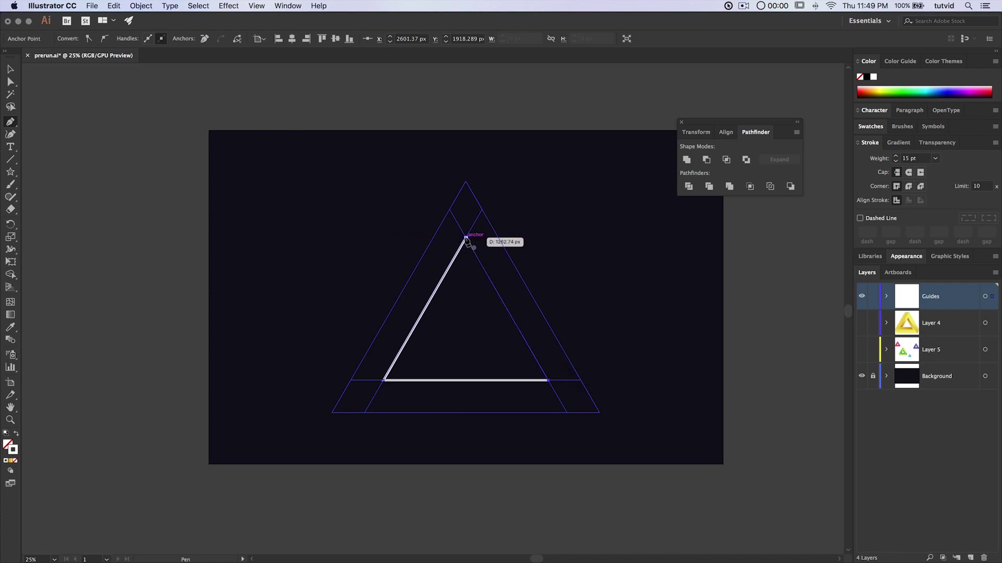
pyautogui.click(465, 238)
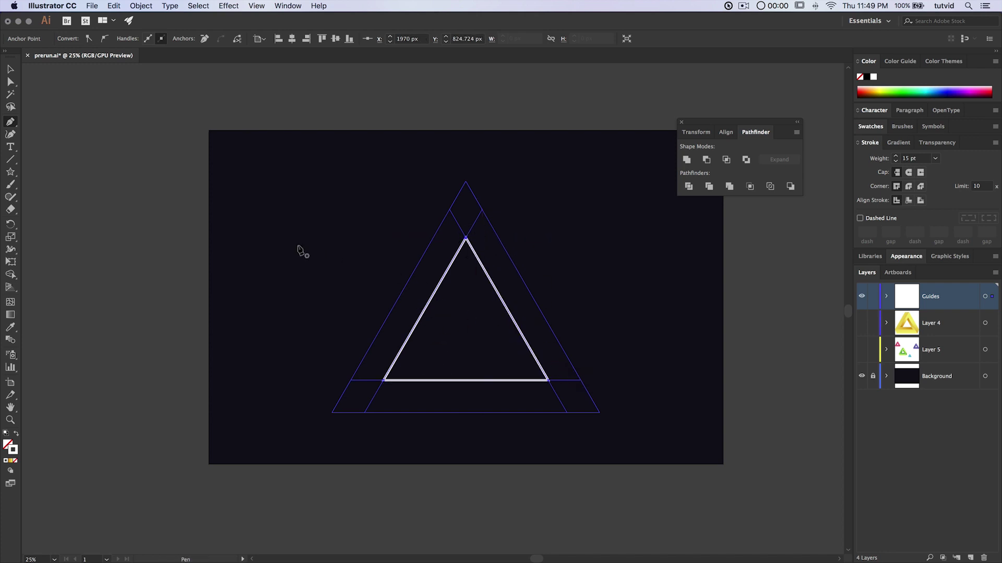
# Select the inner triangle and copy it to the clipboard
pyautogui.press('v')
pyautogui.moveTo(373, 204); pyautogui.dragTo(559, 402)
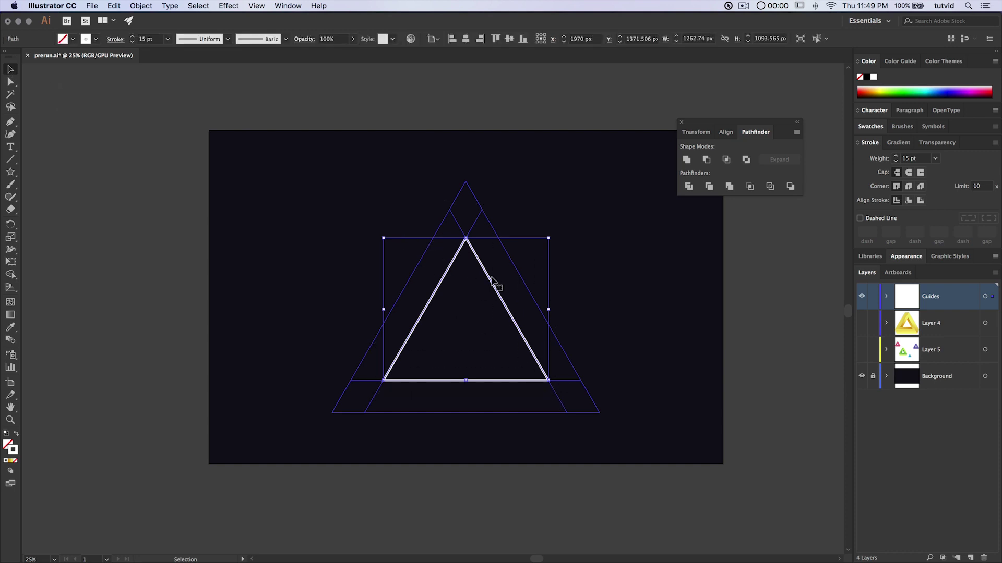
pyautogui.press('a')
pyautogui.press('super+c')
pyautogui.press('v')
# Apply a Transform effect to the inner triangle with 1 copy and a -170 px vertical move
pyautogui.click(229, 5)
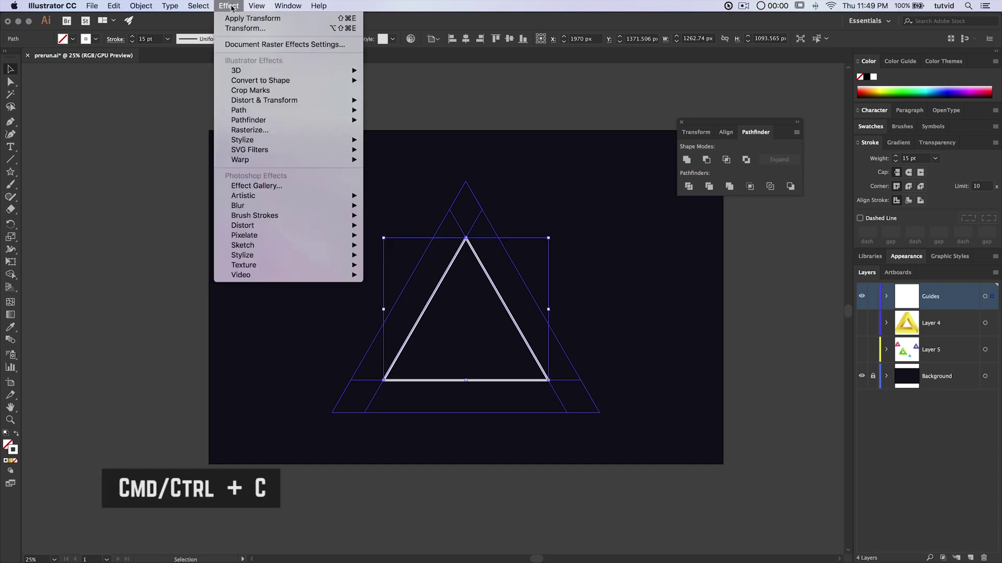
pyautogui.click(254, 30)
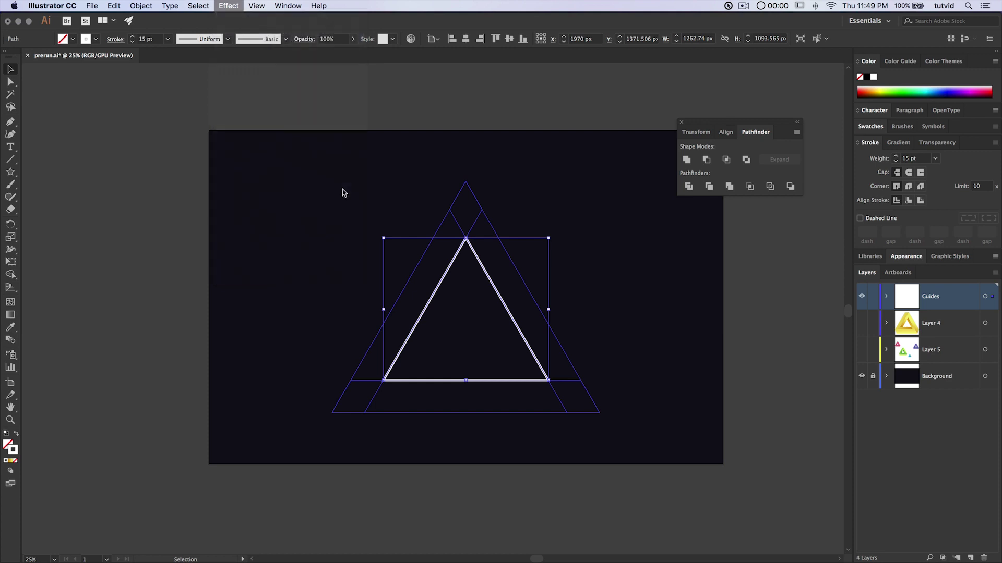
pyautogui.click(126, 392)
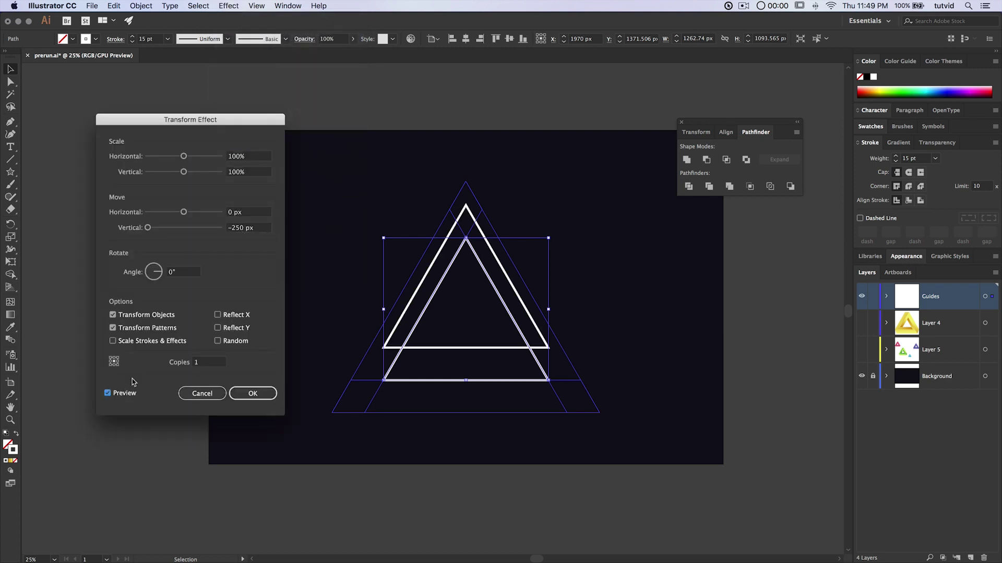
pyautogui.click(244, 228)
pyautogui.moveTo(244, 228); pyautogui.dragTo(232, 226)
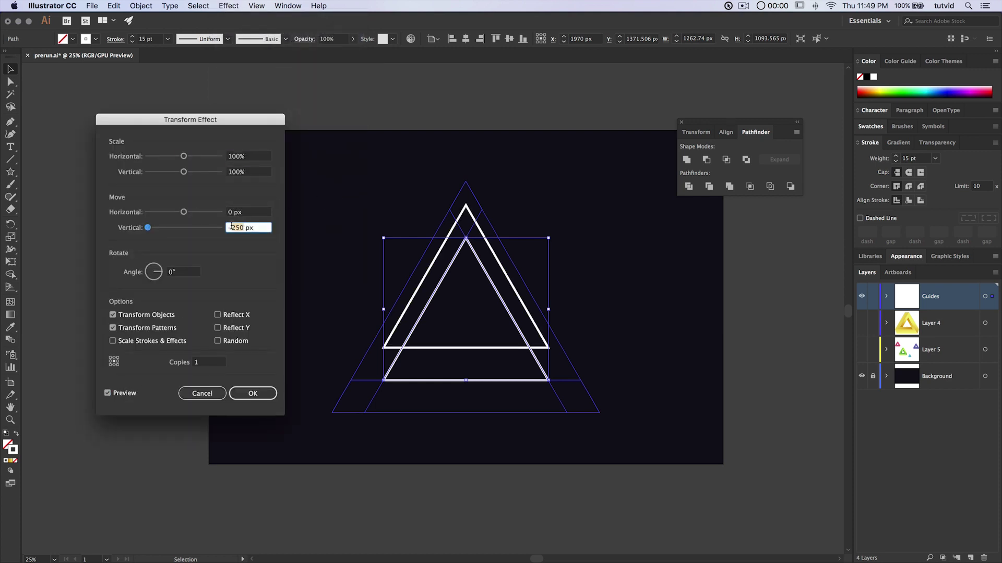
pyautogui.write('150')
pyautogui.press('Tab')
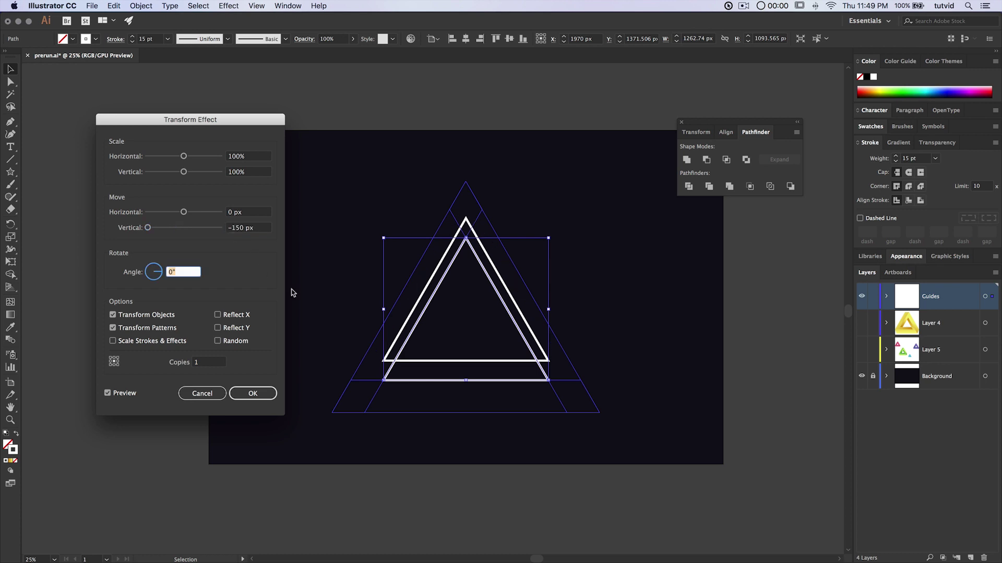
pyautogui.click(243, 229)
pyautogui.hotkey('shift', 'Down')
pyautogui.hotkey('shift', 'Down')
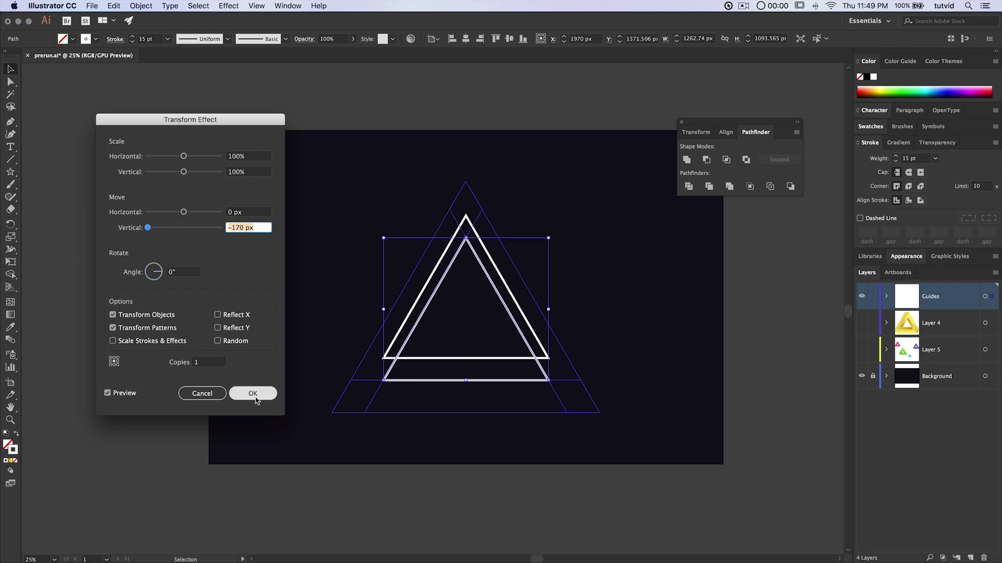
pyautogui.click(253, 394)
# Expand the inner triangle's appearance and cut out its bottom bar with Minus Back
pyautogui.click(139, 9)
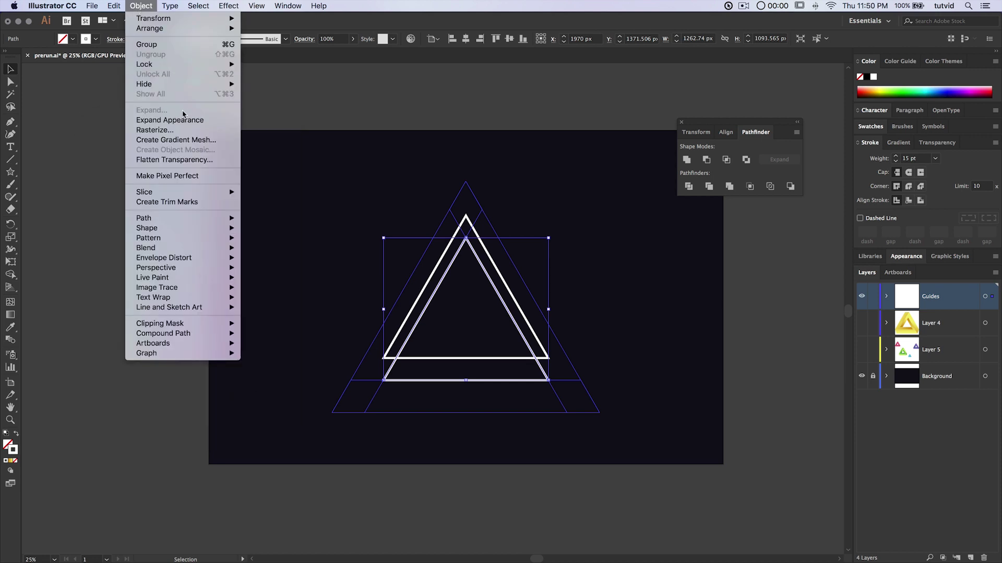
pyautogui.click(184, 117)
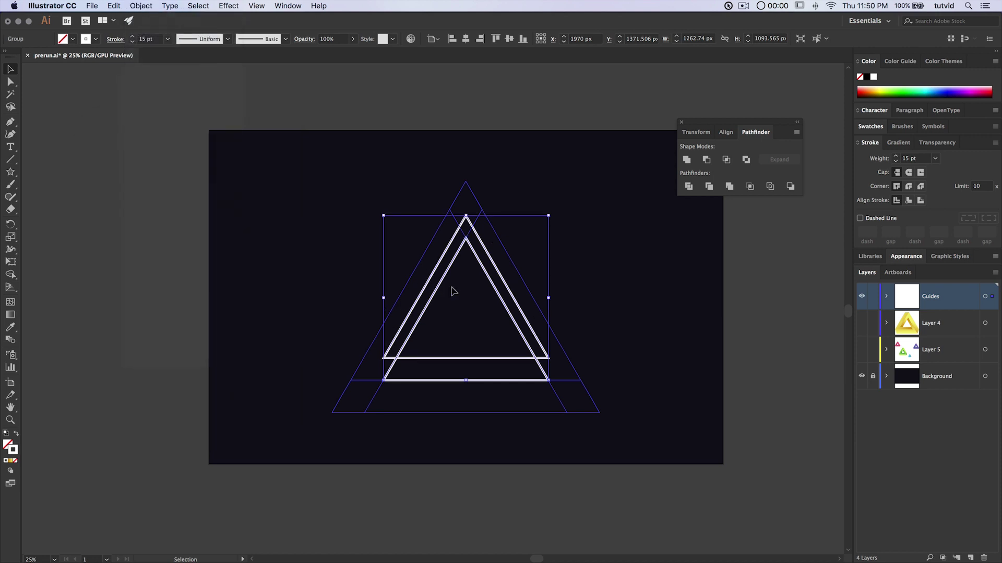
pyautogui.click(791, 186)
# Paste the inner triangle in front and apply a Transform effect with 1 copy, -170 px horizontal and 0 px vertical move
pyautogui.press('super+f')
pyautogui.press('a')
pyautogui.press('v')
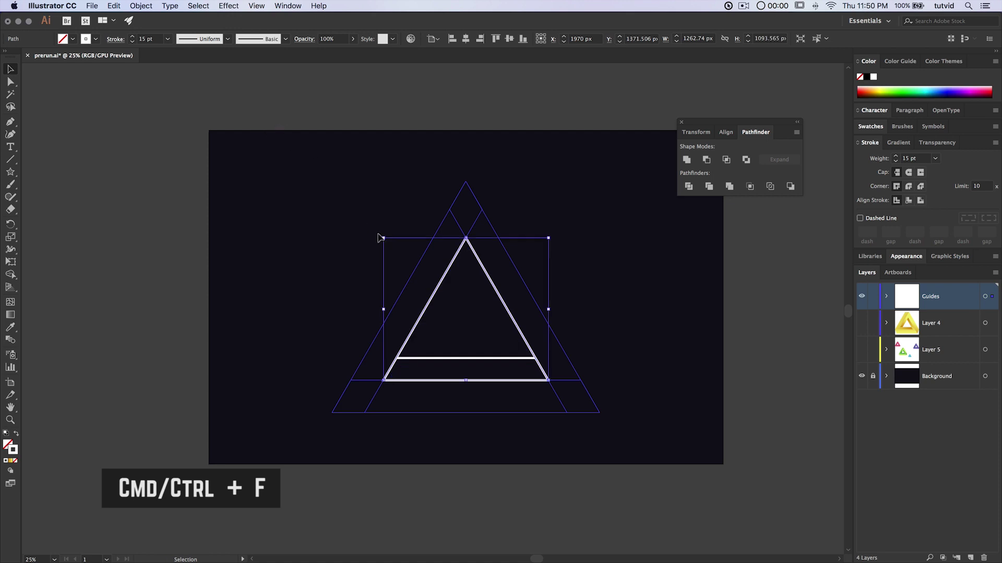
pyautogui.click(216, 3)
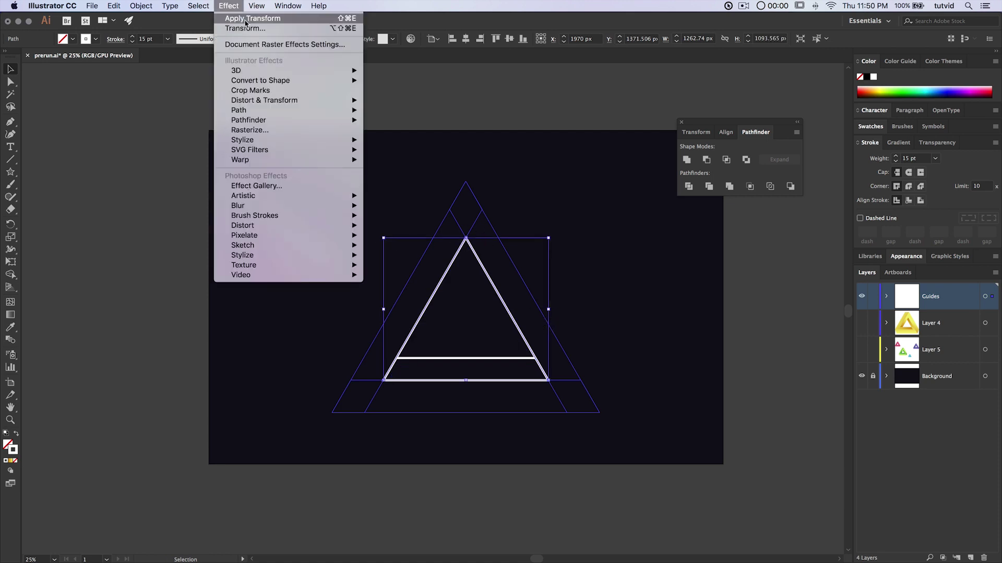
pyautogui.click(235, 29)
pyautogui.click(245, 228)
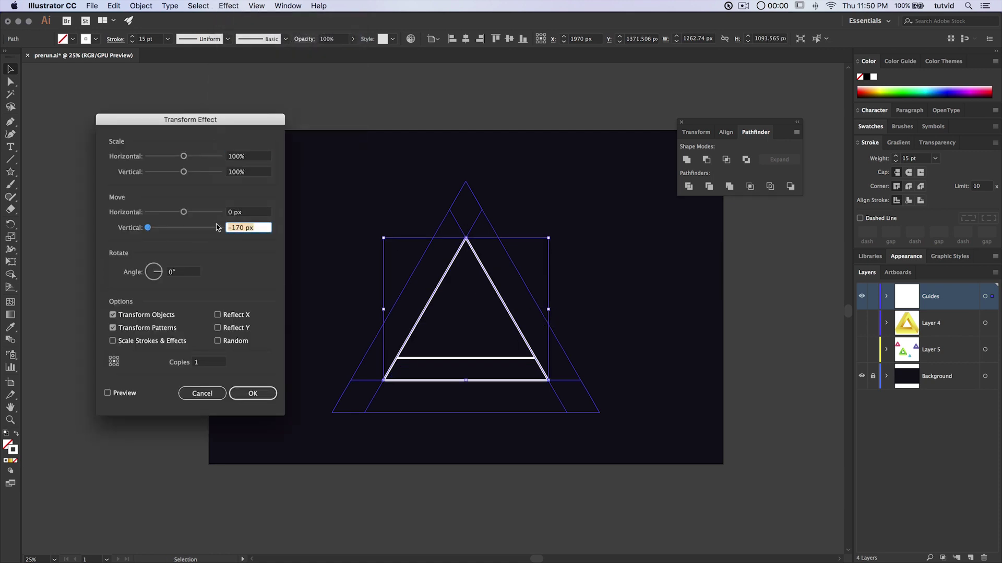
pyautogui.write('0')
pyautogui.click(108, 393)
pyautogui.click(263, 213)
pyautogui.write('-170')
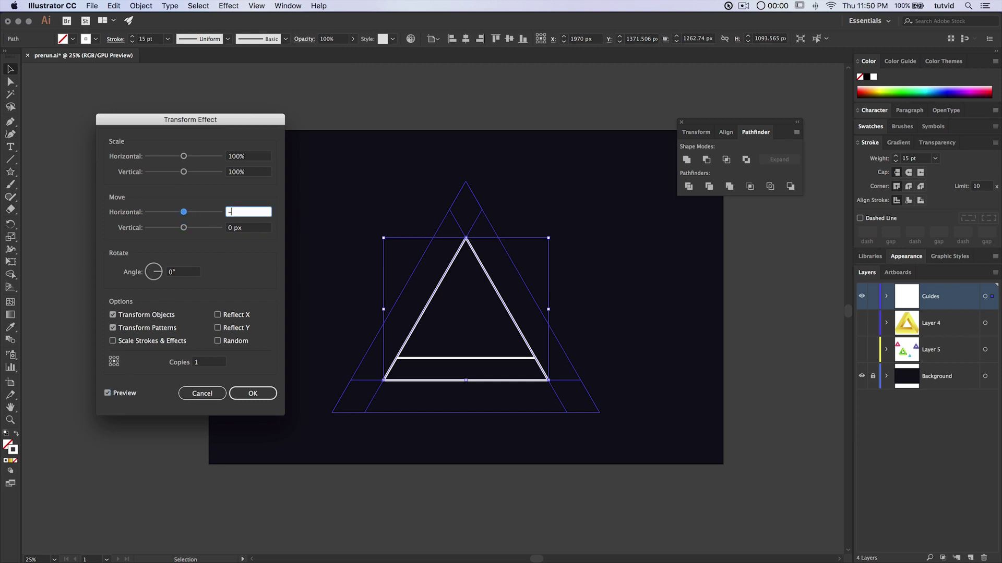
pyautogui.press('Tab')
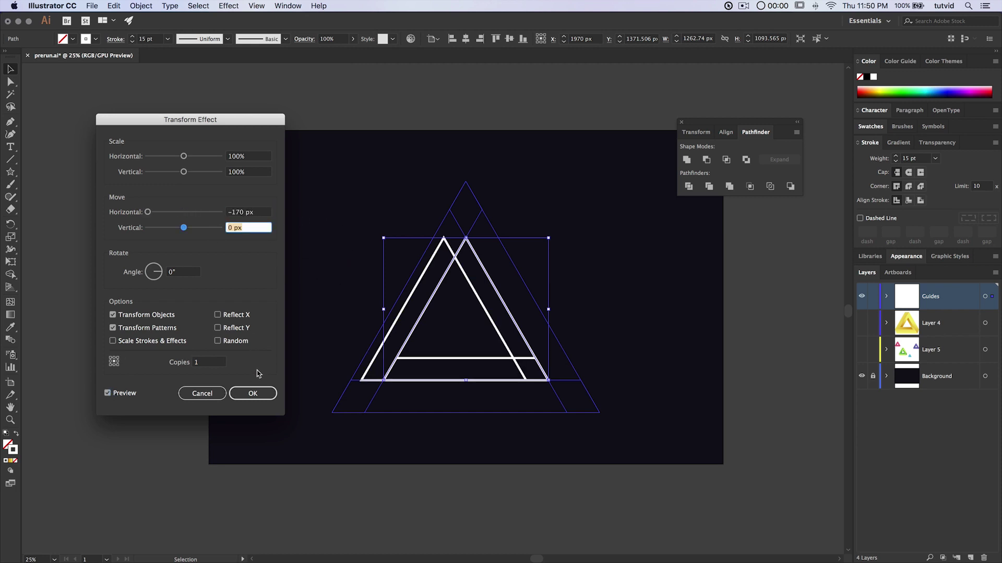
pyautogui.click(252, 394)
# Expand the horizontally offset inner triangle's appearance and cut out its right bar with Minus Back
pyautogui.click(141, 6)
pyautogui.click(186, 120)
pyautogui.click(790, 186)
pyautogui.click(662, 298)
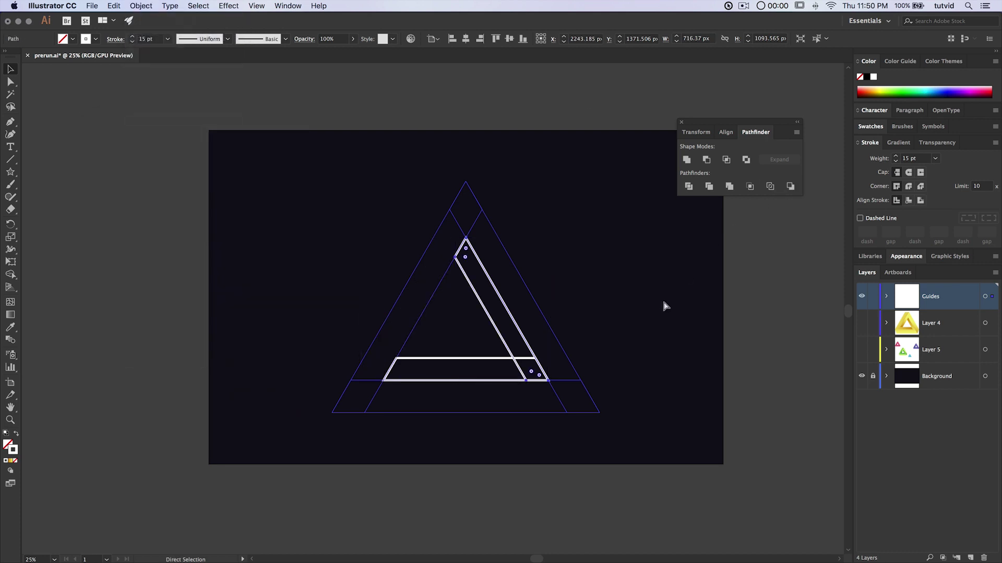
# Paste the inner triangle in front and apply a Transform effect with 1 copy, 170 px horizontal and 0 px vertical move
pyautogui.press('super+f')
pyautogui.click(223, 6)
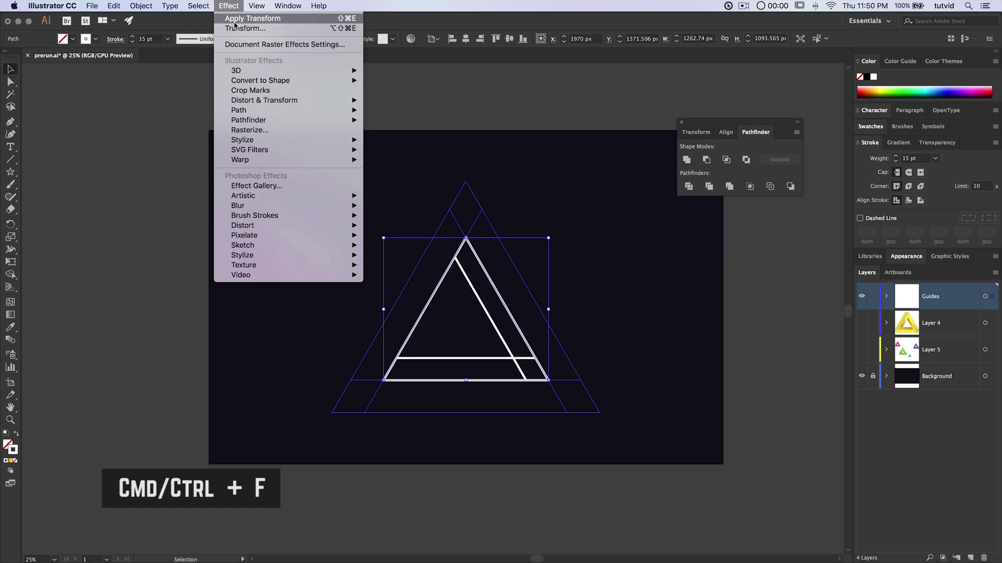
pyautogui.click(235, 27)
pyautogui.click(255, 214)
pyautogui.write('170')
pyautogui.press('Tab')
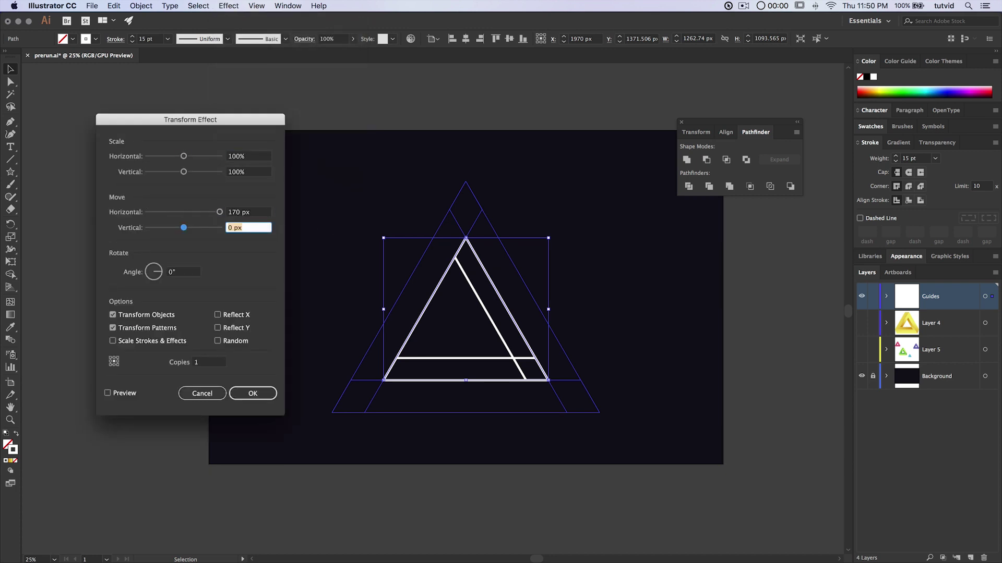
pyautogui.click(125, 393)
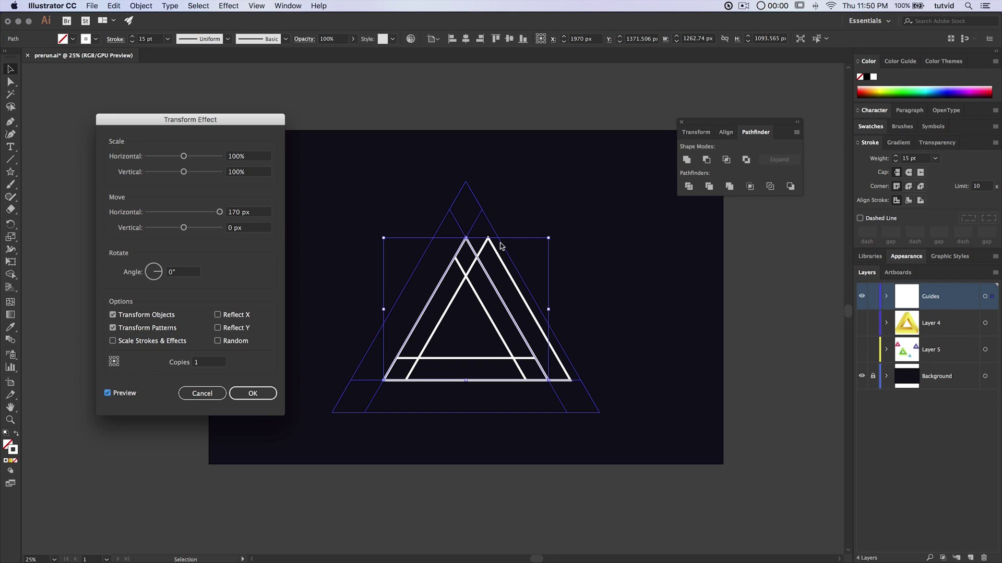
pyautogui.click(246, 393)
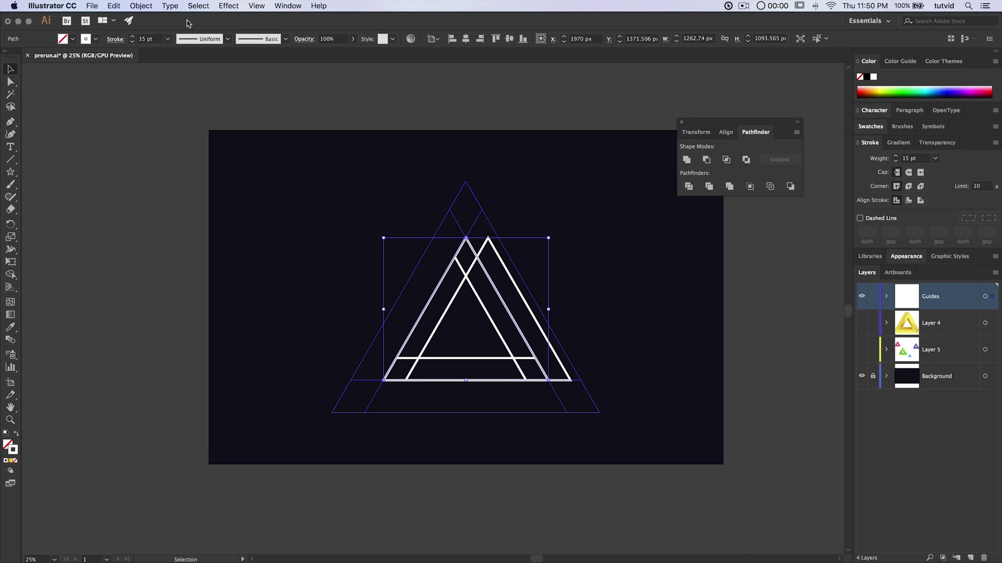
# Expand the newly offset inner triangle's appearance and cut out its left bar with Minus Back
pyautogui.click(149, 5)
pyautogui.click(170, 120)
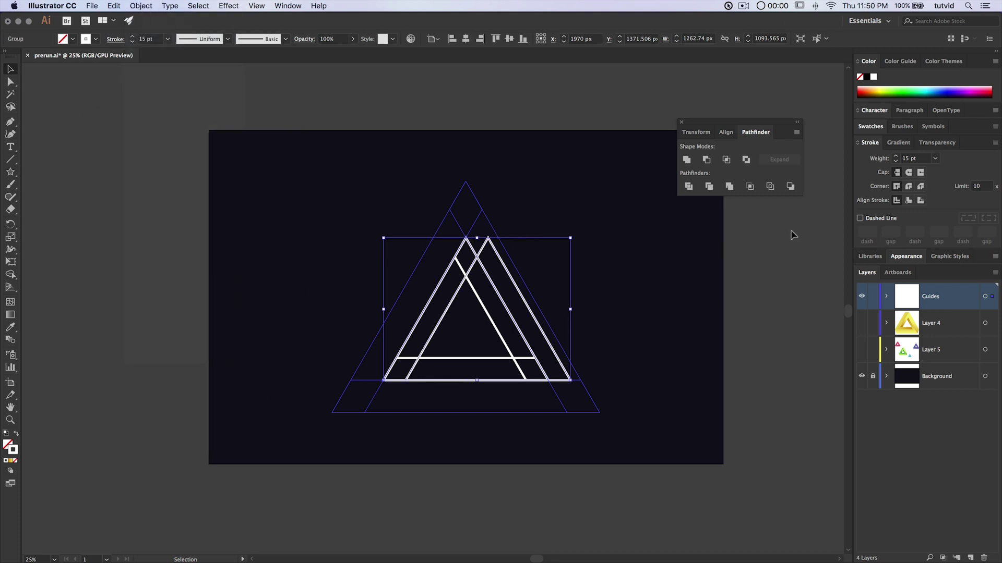
pyautogui.click(790, 186)
pyautogui.click(586, 264)
# Select all three inner triangle bars and convert them into guides
pyautogui.moveTo(594, 201); pyautogui.dragTo(360, 412)
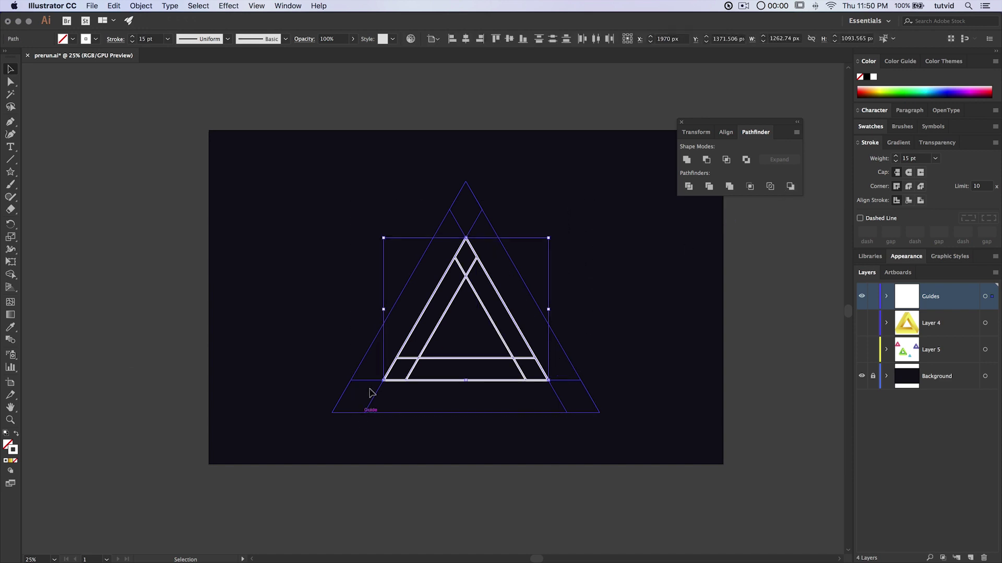
pyautogui.click(260, 5)
pyautogui.moveTo(330, 313)
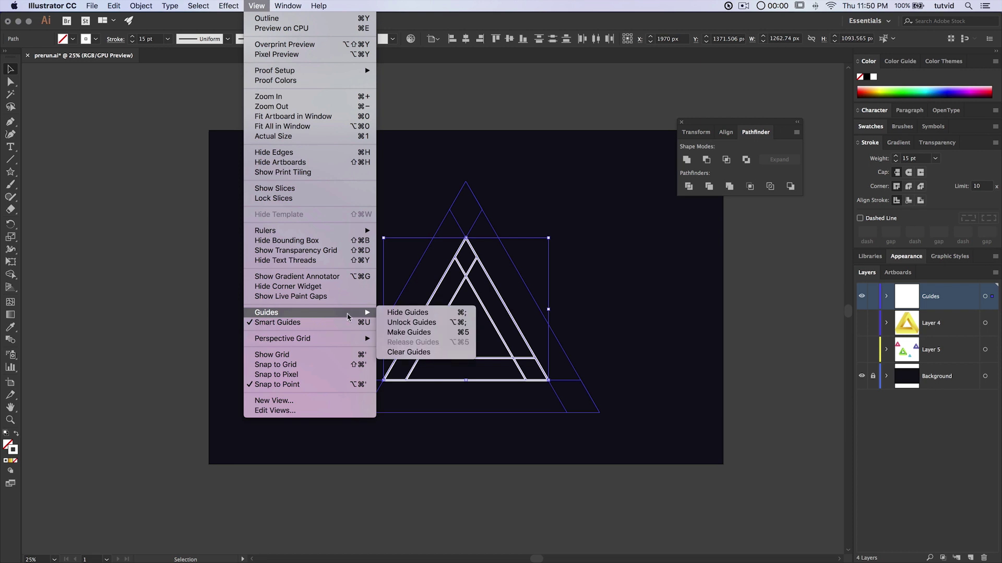
pyautogui.click(414, 332)
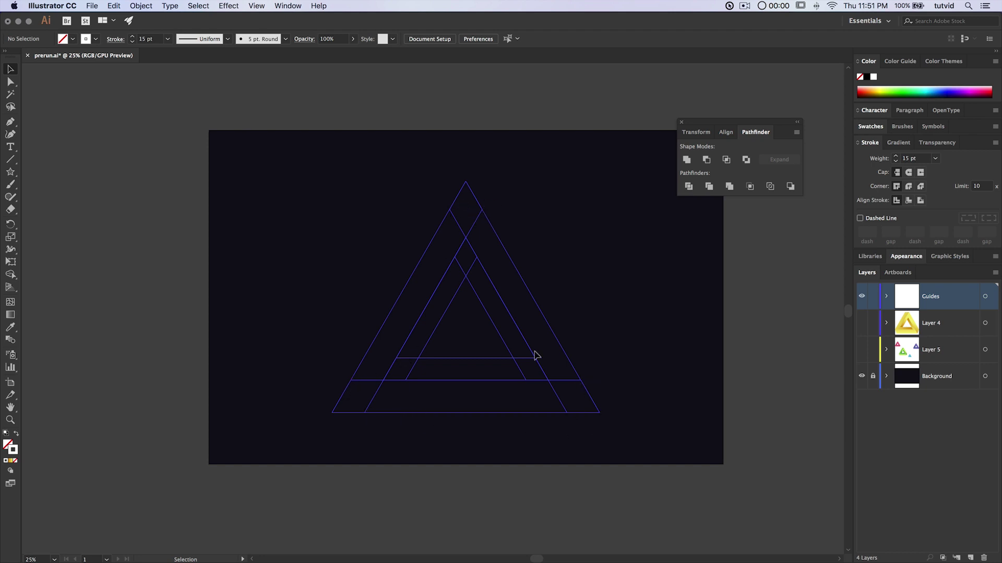
# Draw a straight Pen line across each of the three outer corners, joining the guide intersections that cut off the tips
pyautogui.click(10, 123)
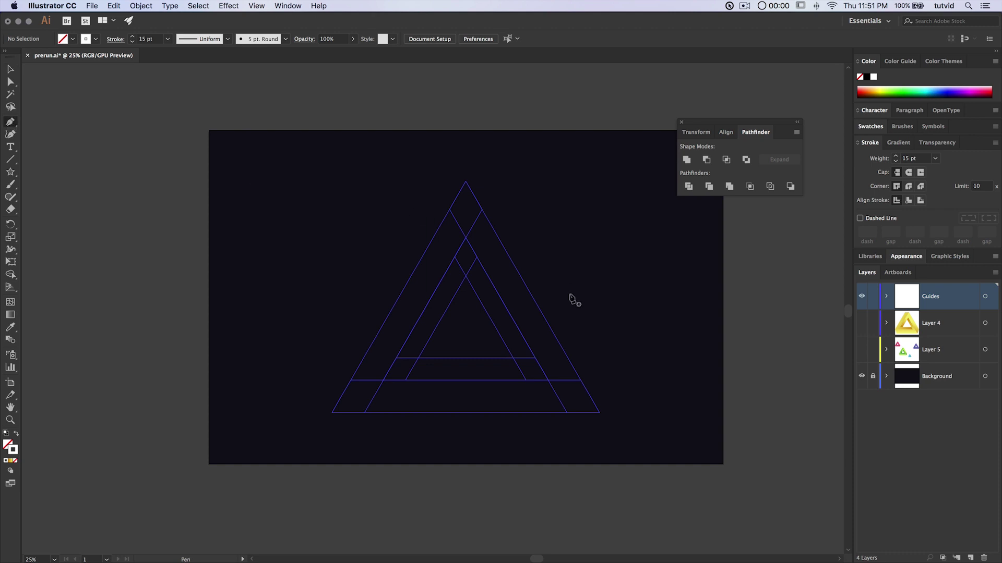
pyautogui.click(448, 210)
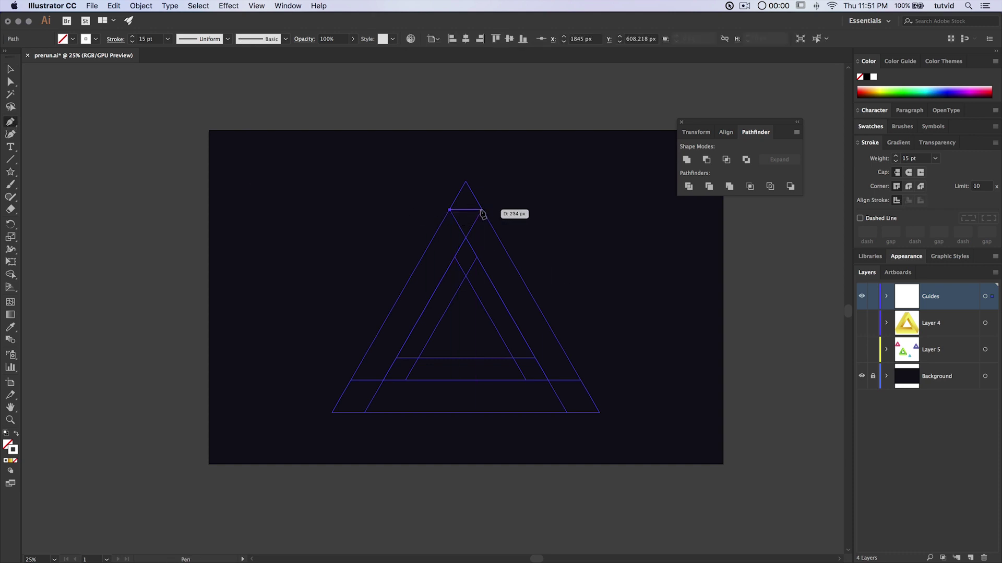
pyautogui.click(483, 209)
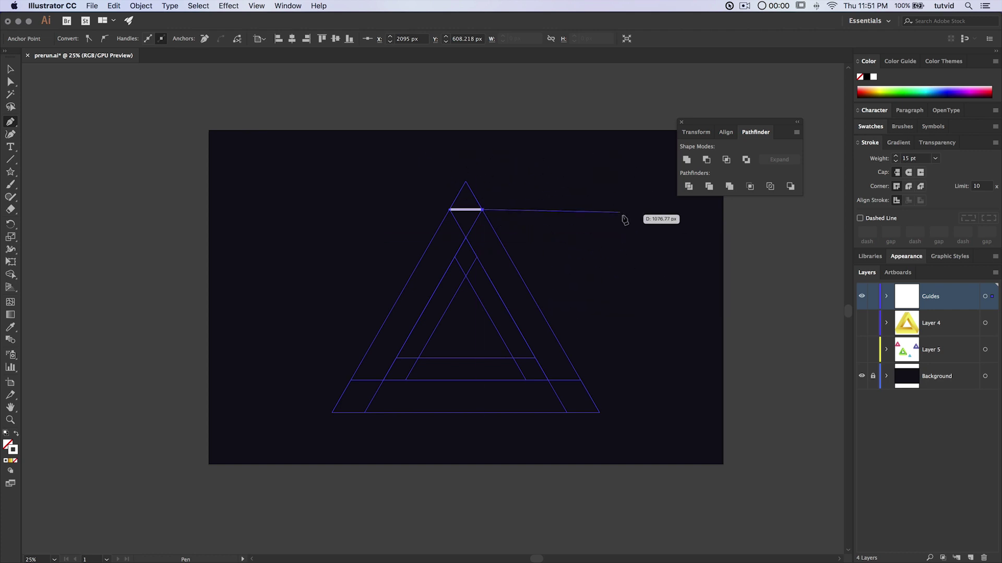
pyautogui.press('Escape')
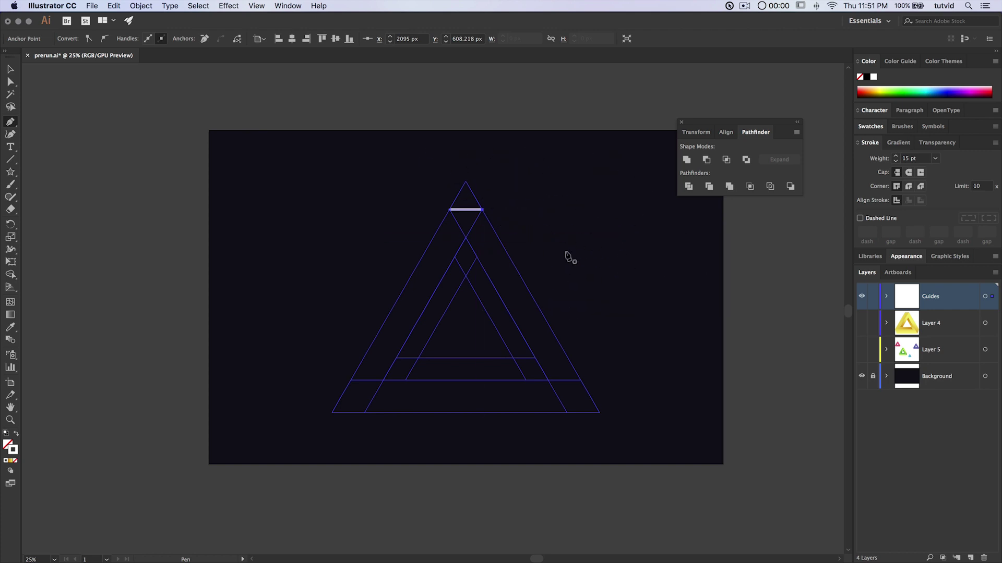
pyautogui.click(350, 381)
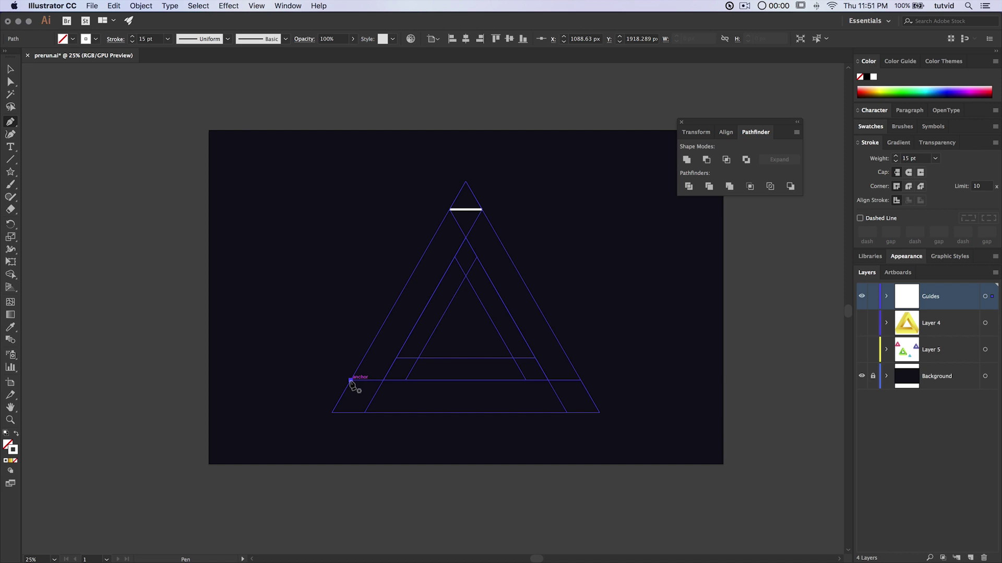
pyautogui.click(364, 412)
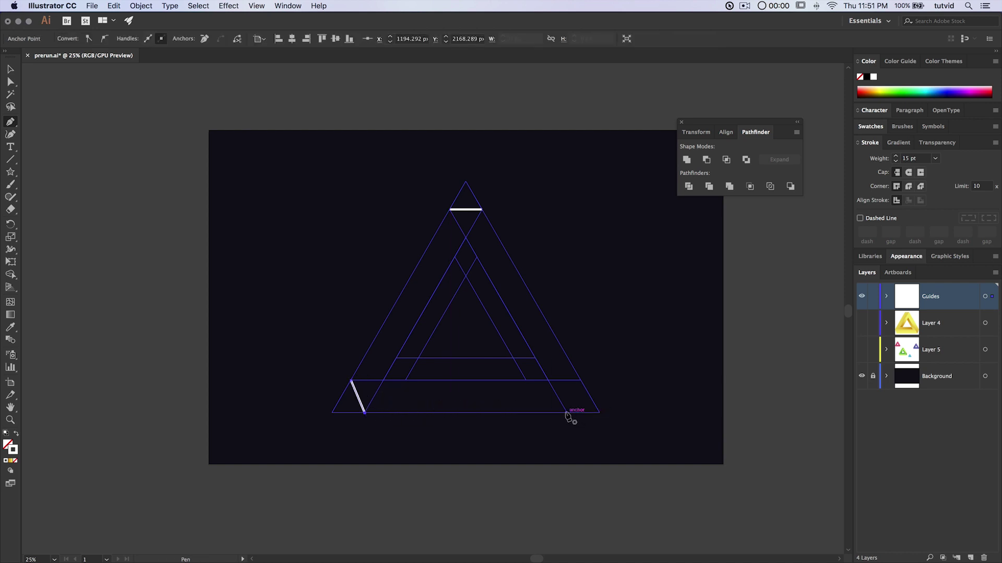
pyautogui.moveTo(567, 413); pyautogui.dragTo(580, 387)
pyautogui.click(580, 381)
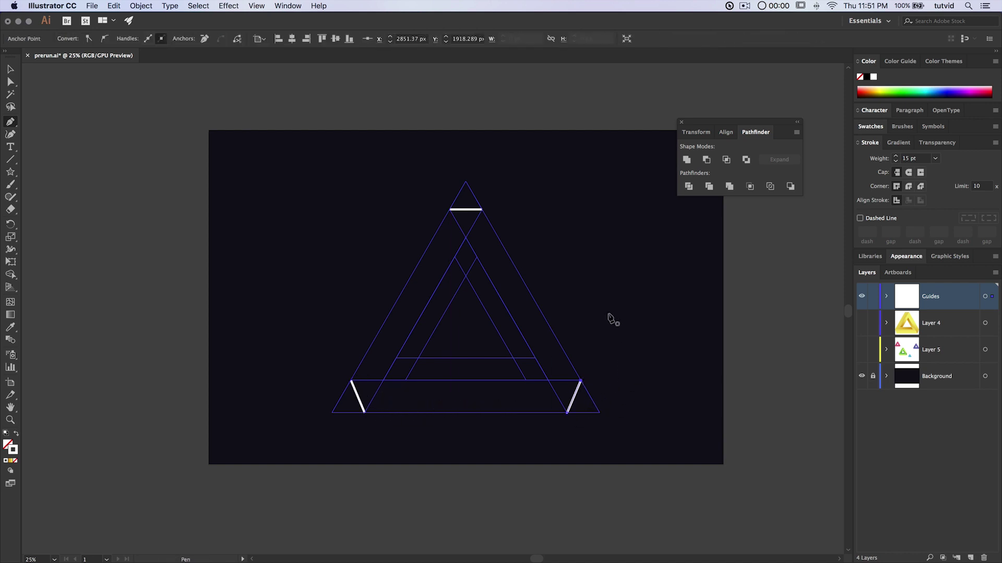
# Select the three corner lines and convert them into guides
pyautogui.press('v')
pyautogui.moveTo(276, 166)
pyautogui.mouseDown()
pyautogui.moveTo(600, 445)
pyautogui.moveTo(633, 442)
pyautogui.mouseUp()
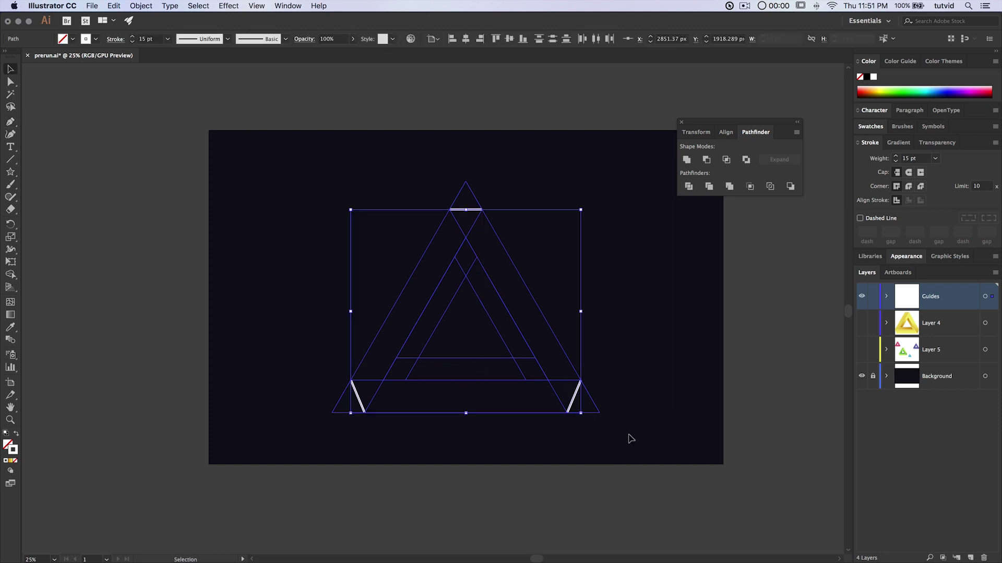
pyautogui.click(265, 7)
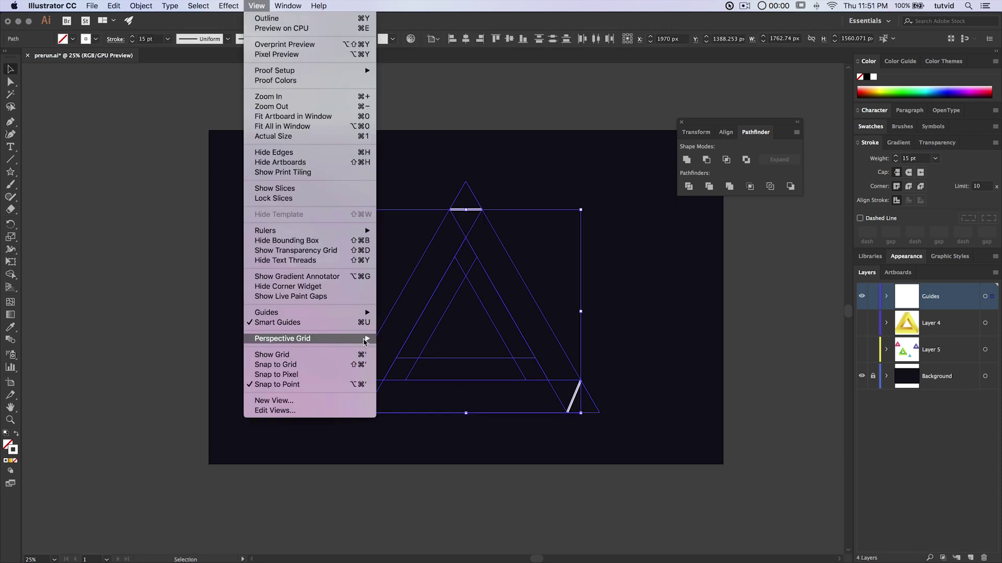
pyautogui.moveTo(328, 313)
pyautogui.click(410, 332)
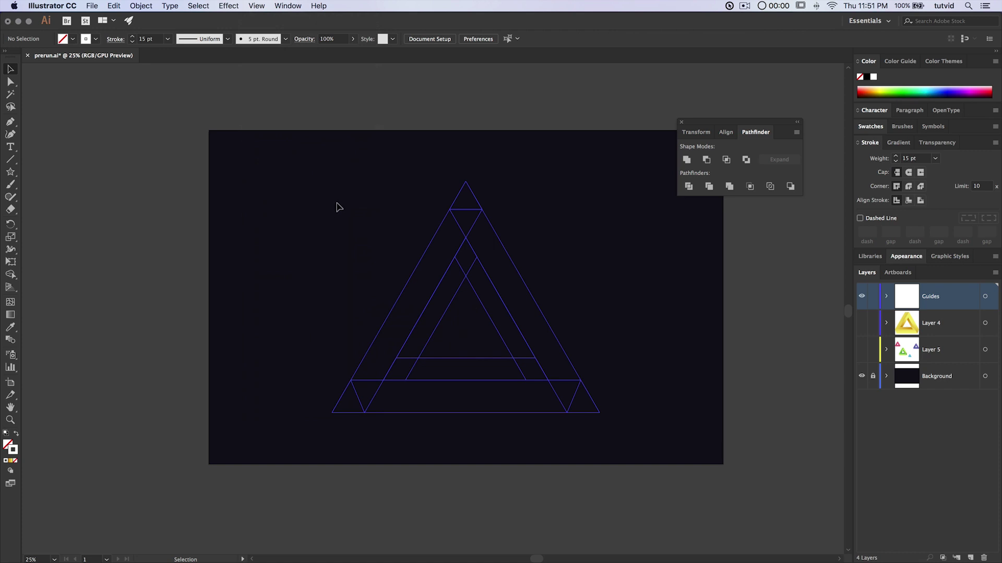
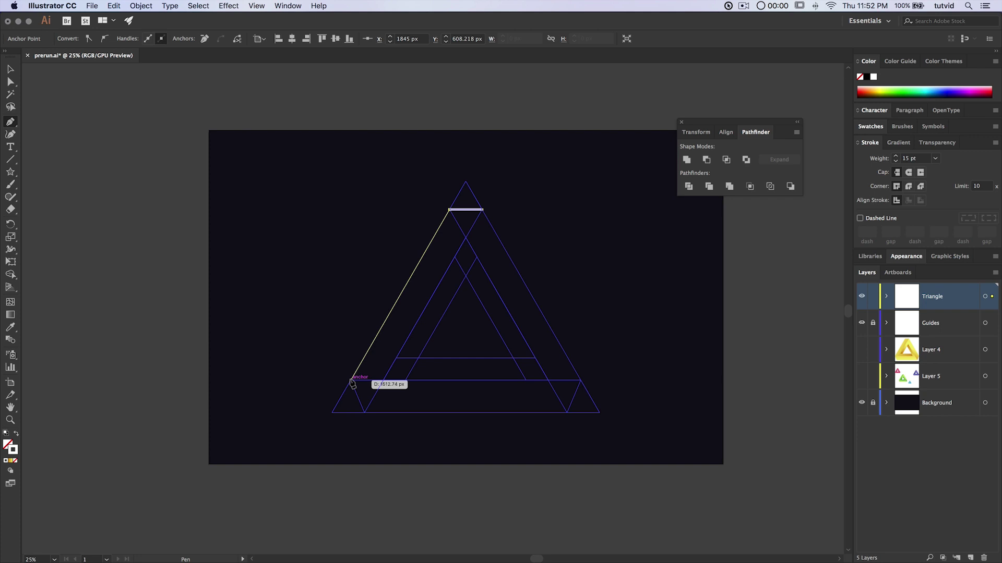
# Trace the closed L-shaped face along the left side and inner bottom bar with the Pen tool, snapping to the guide intersections
pyautogui.click(351, 381)
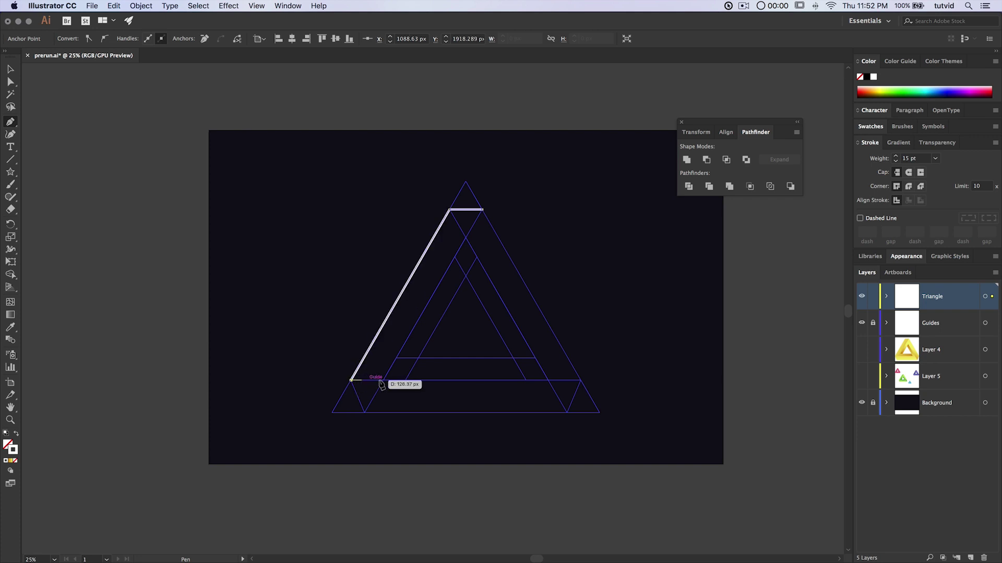
pyautogui.click(526, 380)
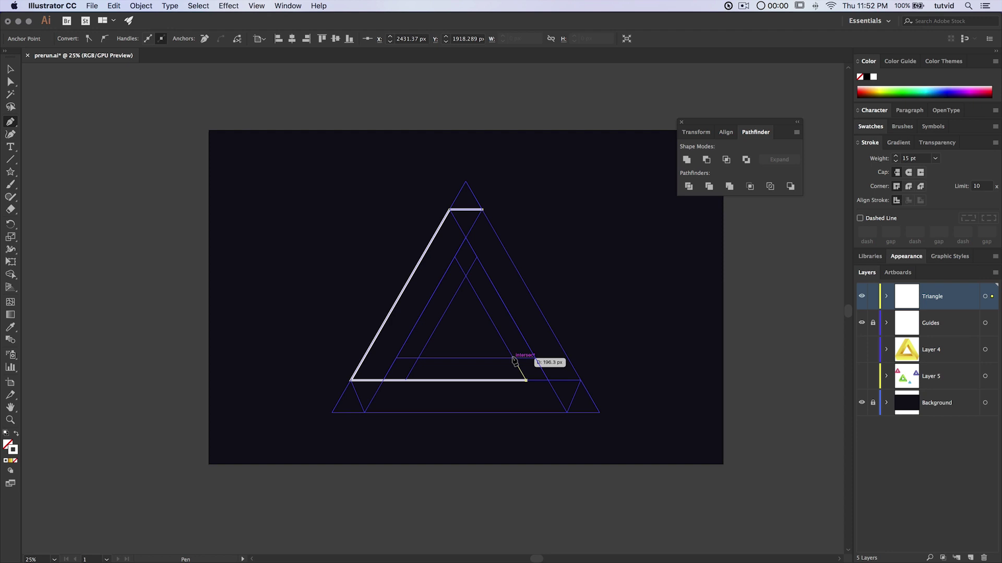
pyautogui.click(513, 359)
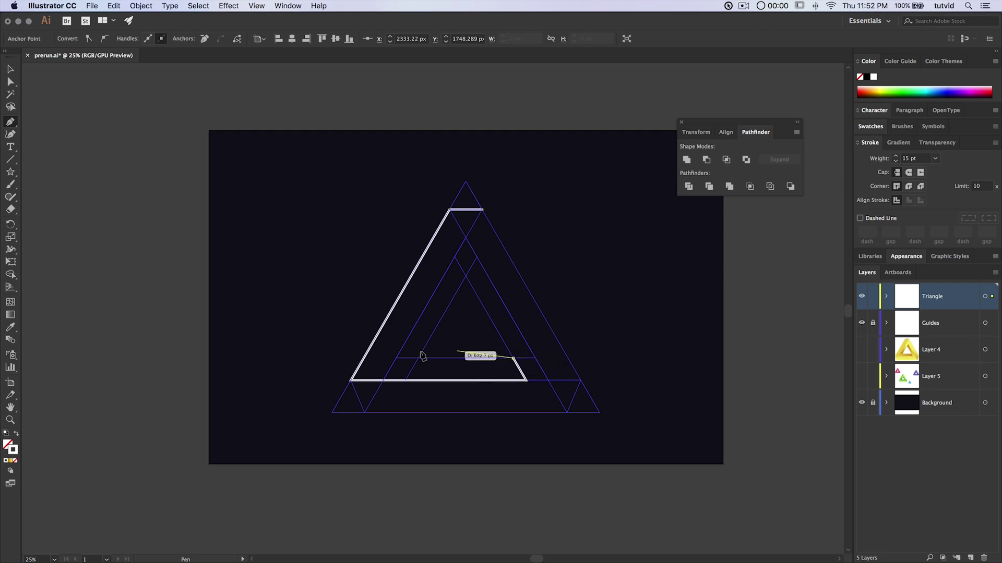
pyautogui.click(396, 359)
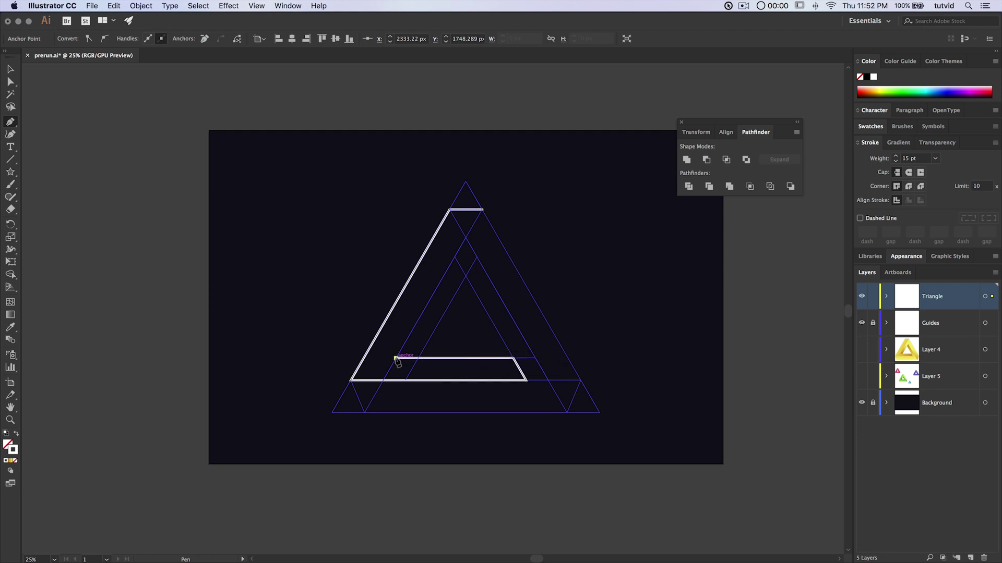
pyautogui.click(482, 210)
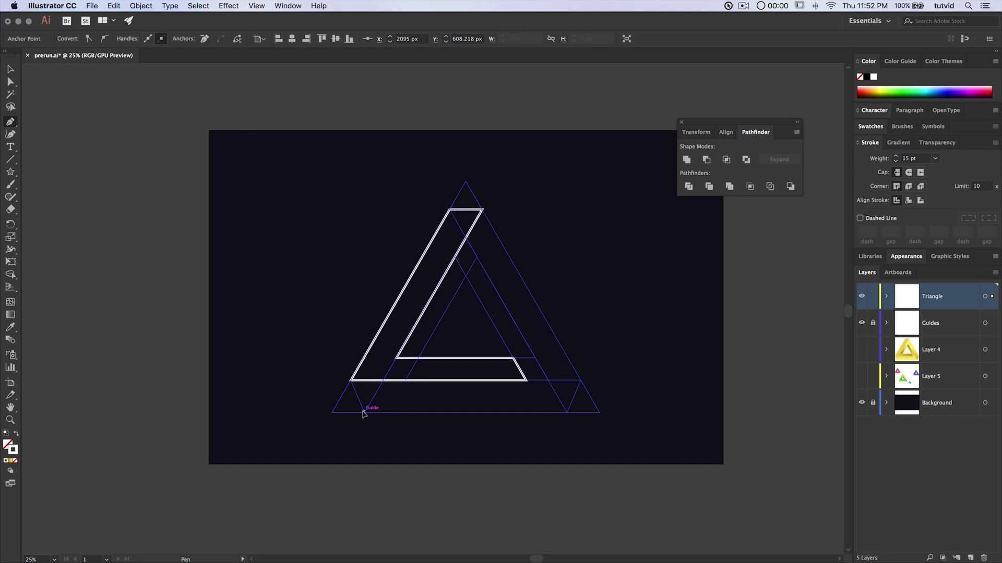
pyautogui.press('super+z')
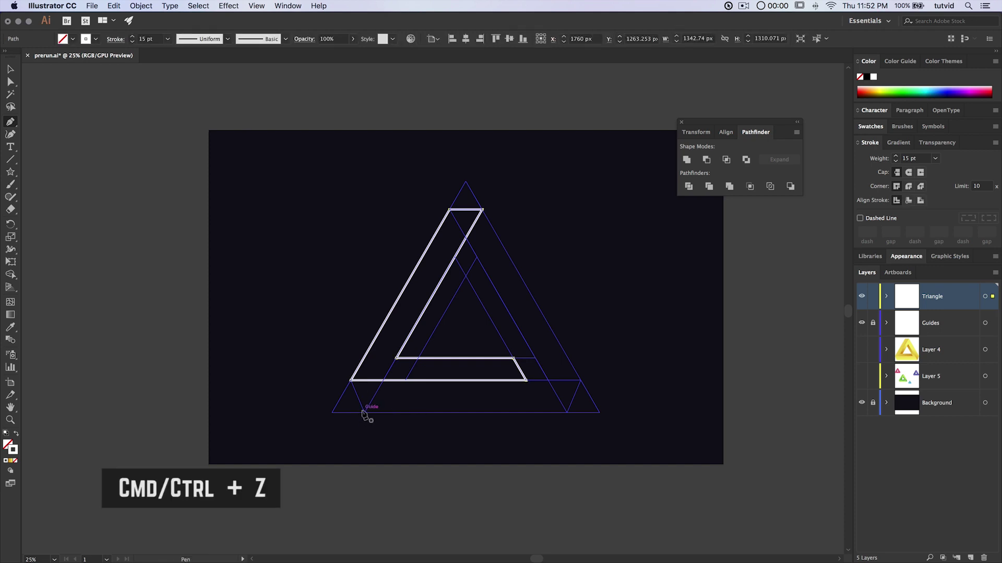
# Trace the second closed L-shaped face along the outer bottom bar and inner right bar with the Pen tool
pyautogui.click(364, 413)
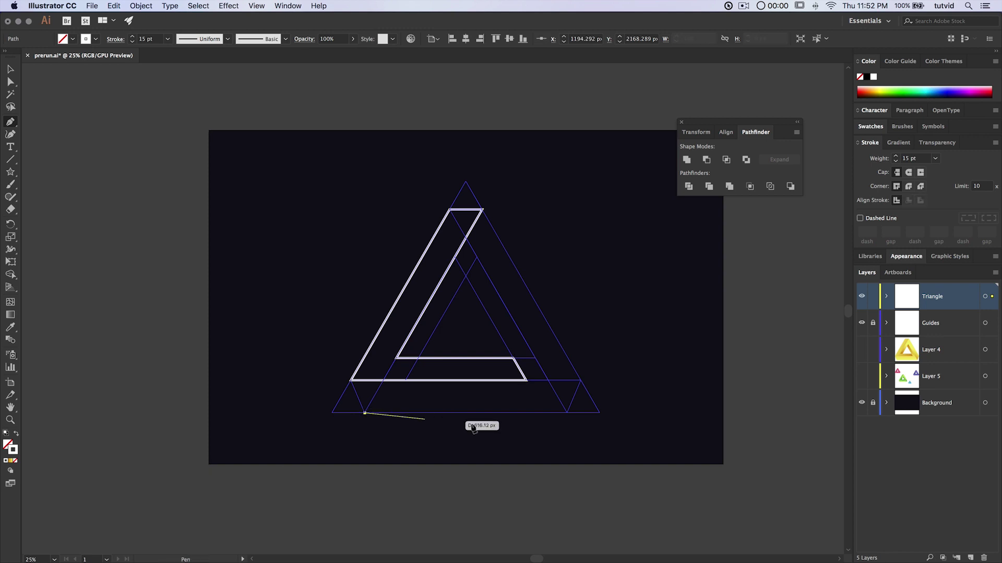
pyautogui.click(567, 413)
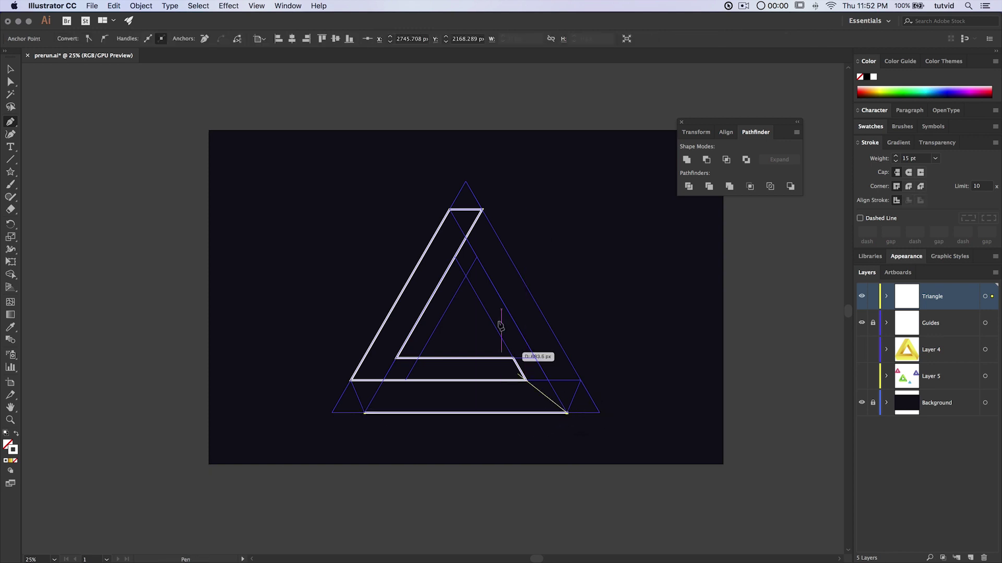
pyautogui.click(477, 257)
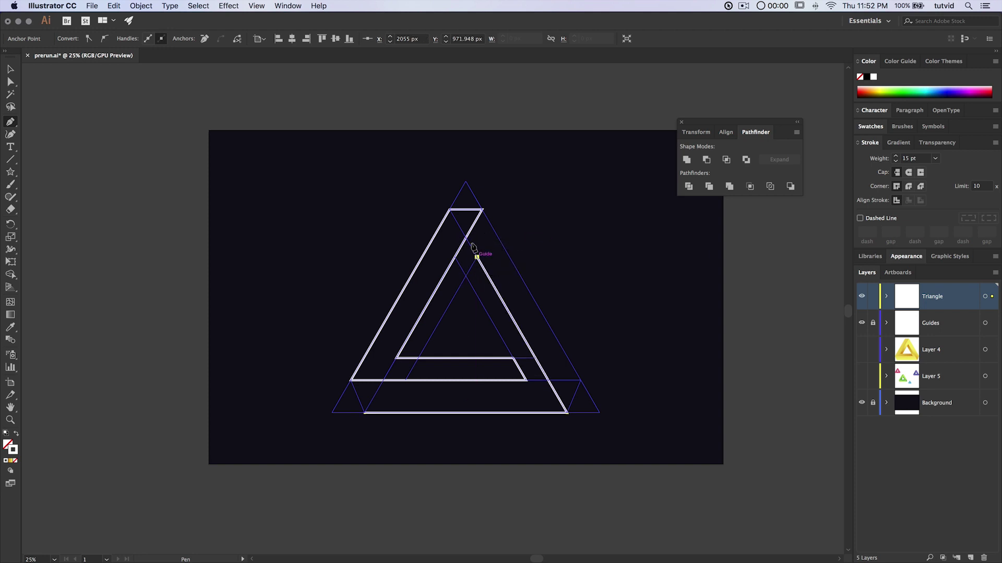
pyautogui.click(465, 276)
pyautogui.click(526, 380)
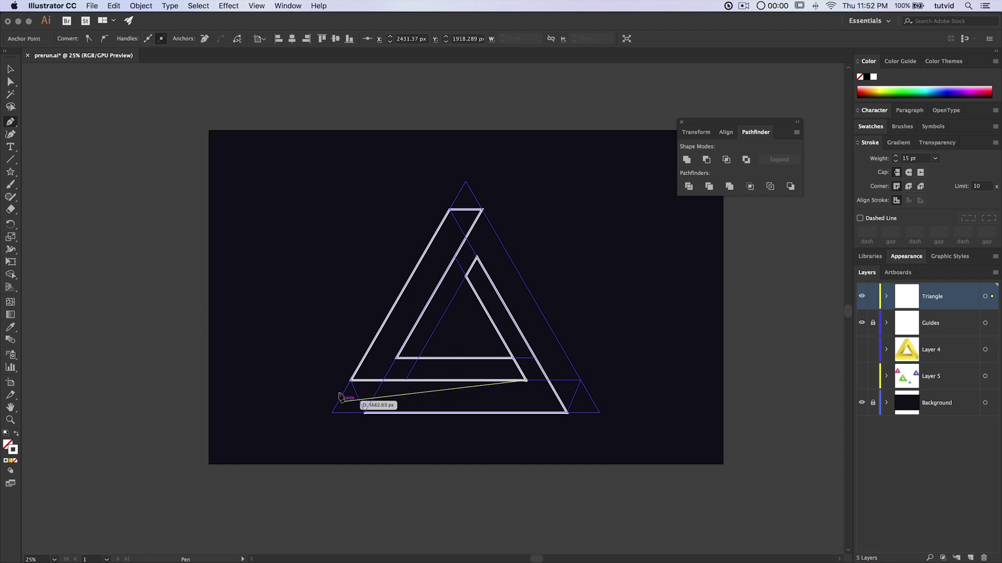
pyautogui.click(350, 380)
pyautogui.click(363, 412)
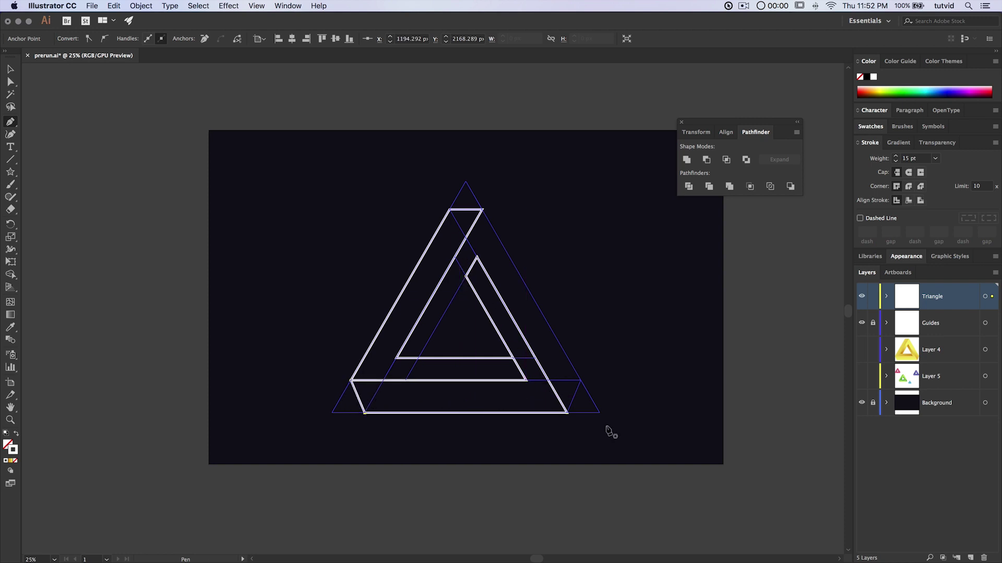
# Trace the third closed face along the outer right side and inner left bar, closing it at the lower-right cut corner
pyautogui.click(581, 380)
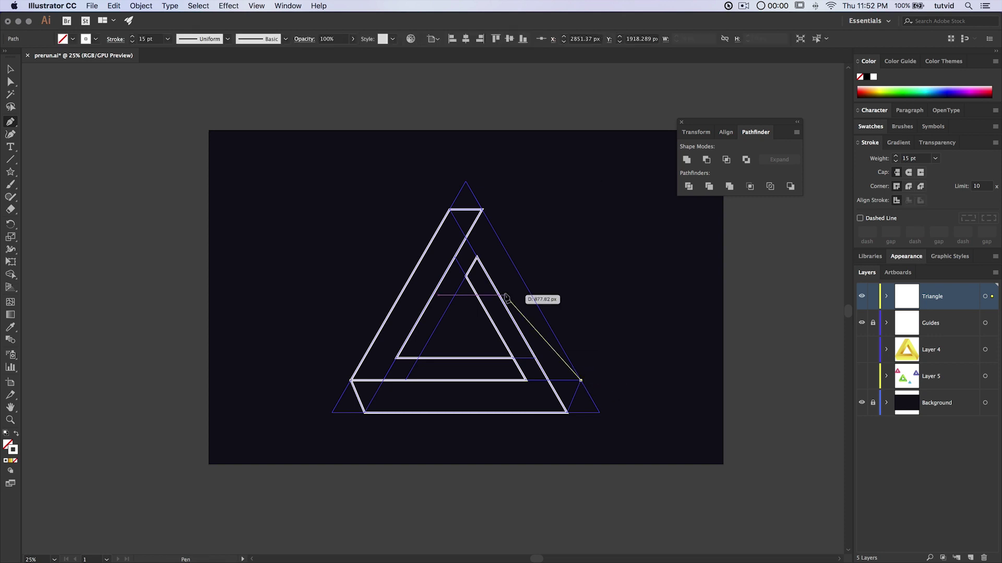
pyautogui.click(482, 210)
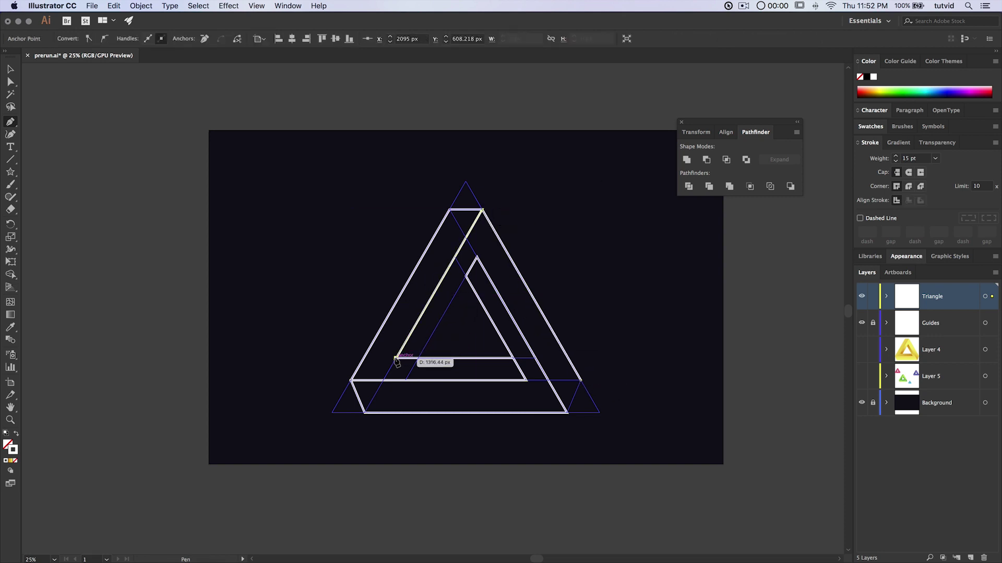
pyautogui.click(418, 359)
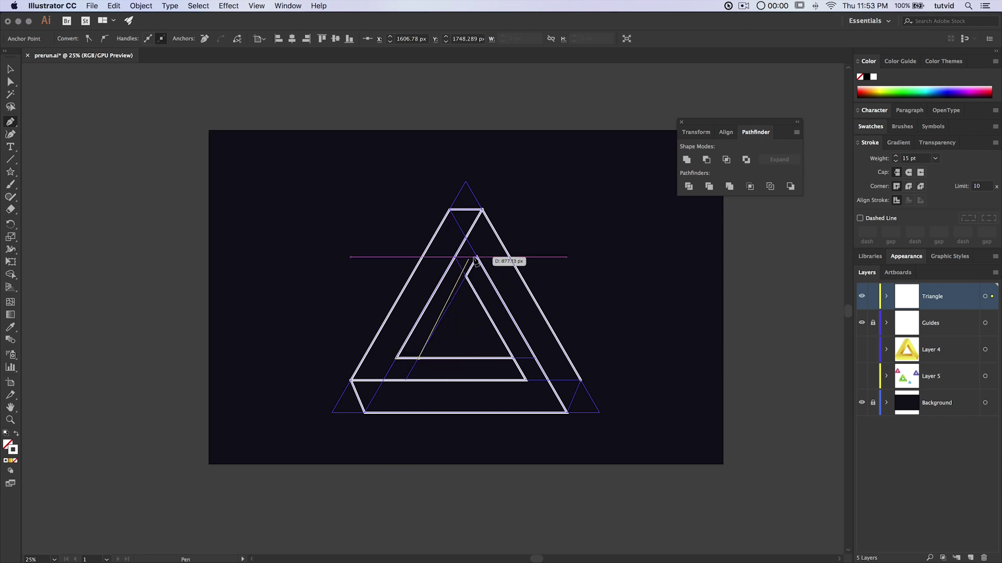
pyautogui.click(476, 257)
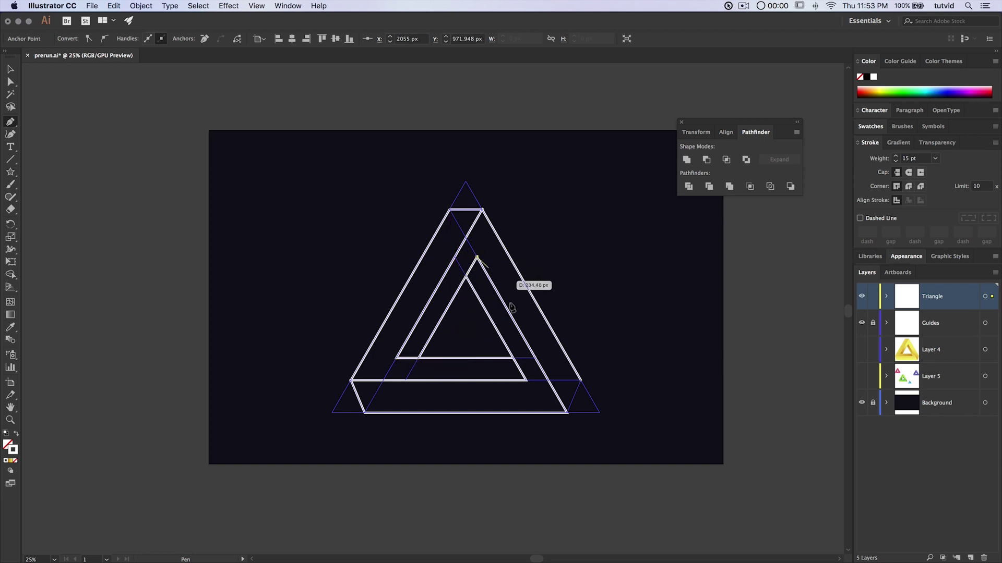
pyautogui.click(567, 413)
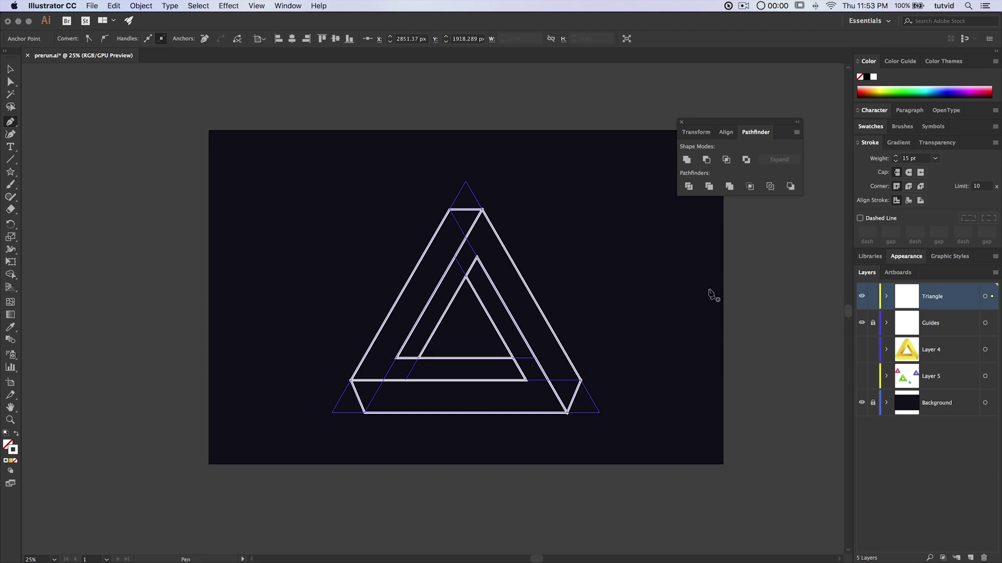
# Hide the Guides layer and deselect the traced artwork
pyautogui.click(861, 325)
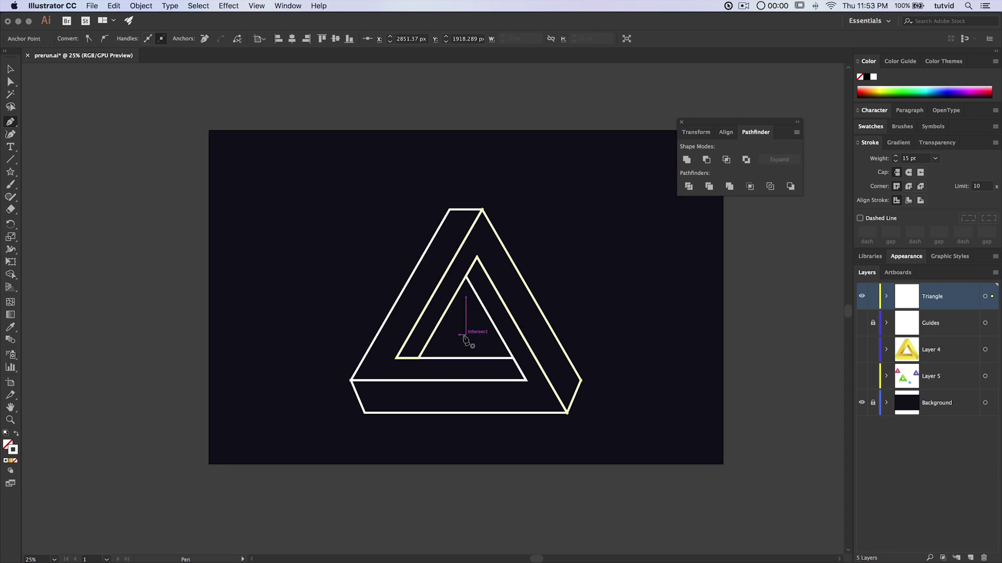
pyautogui.press('v')
pyautogui.click(509, 190)
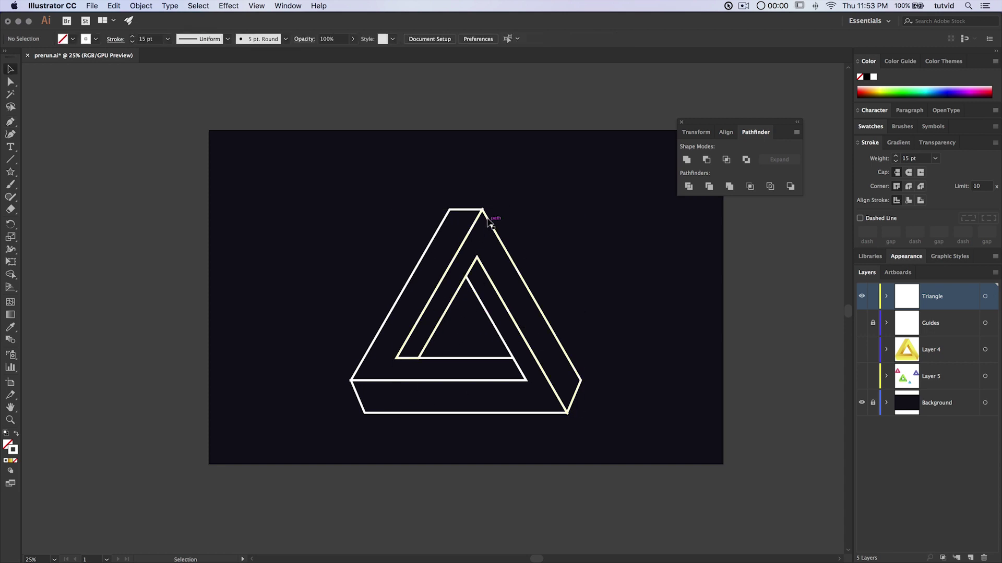
# Select all three faces and set their stroke corners to round join
pyautogui.moveTo(339, 211); pyautogui.dragTo(613, 424)
pyautogui.click(911, 188)
pyautogui.click(615, 297)
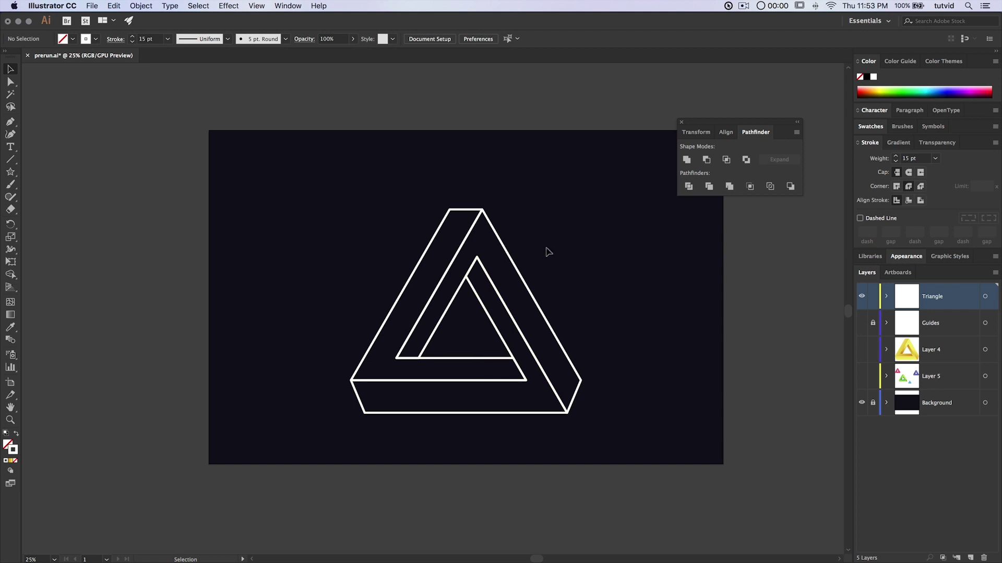
# Expand the Triangle layer's contents and, with the outer right face selected, enlarge the swatch display to show every swatch
pyautogui.click(886, 297)
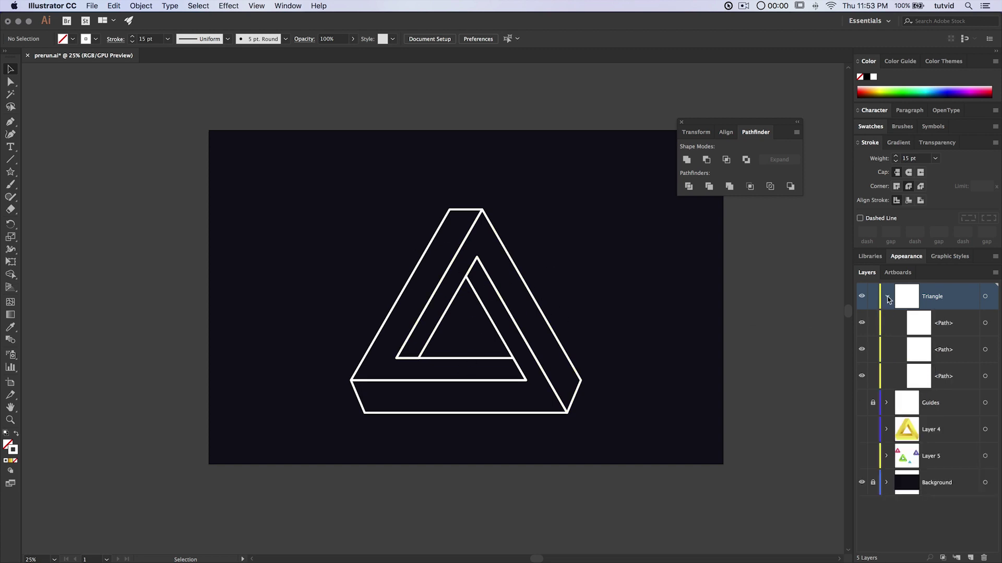
pyautogui.click(500, 239)
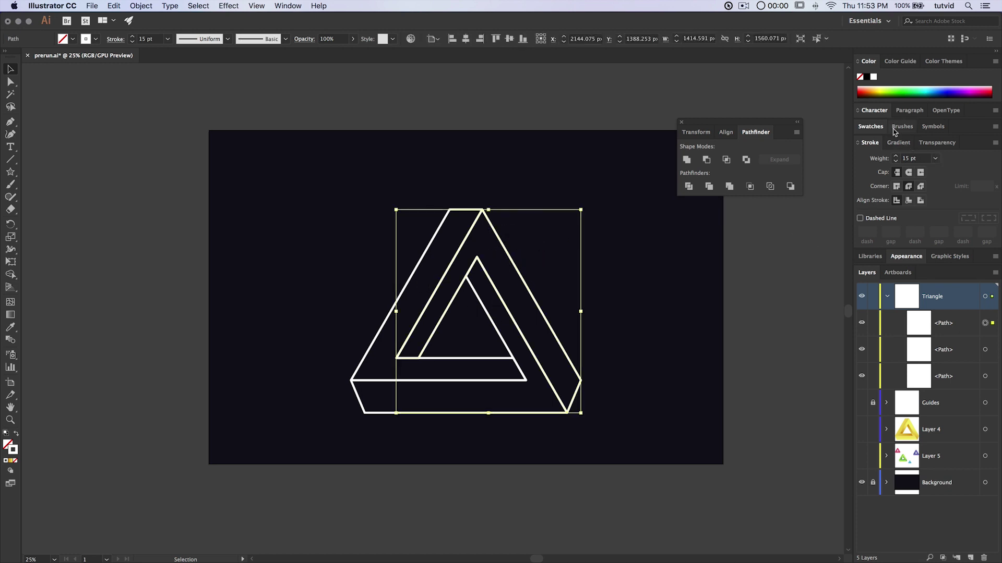
pyautogui.click(870, 127)
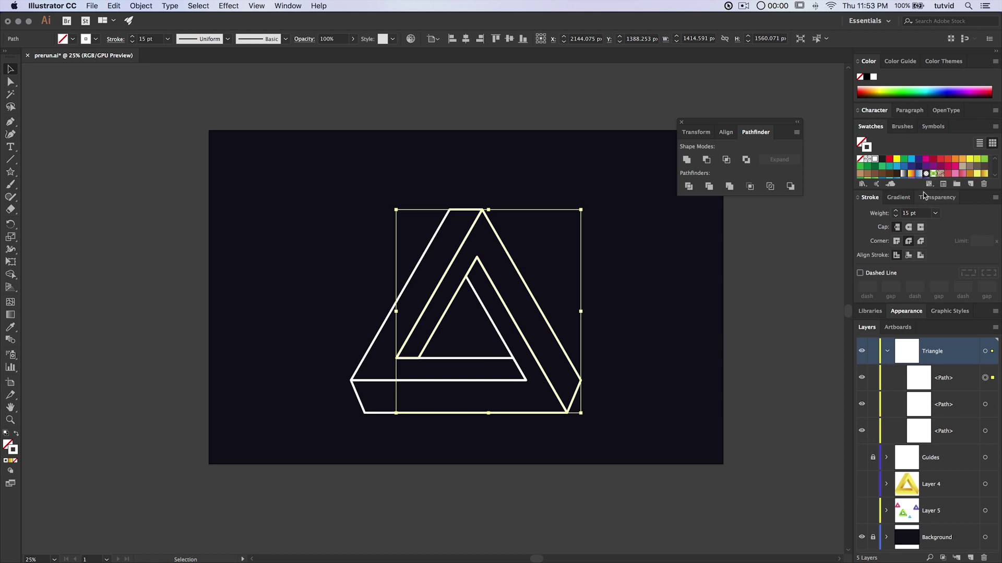
pyautogui.moveTo(922, 190)
pyautogui.mouseDown()
pyautogui.moveTo(911, 253)
pyautogui.moveTo(914, 227)
pyautogui.mouseUp()
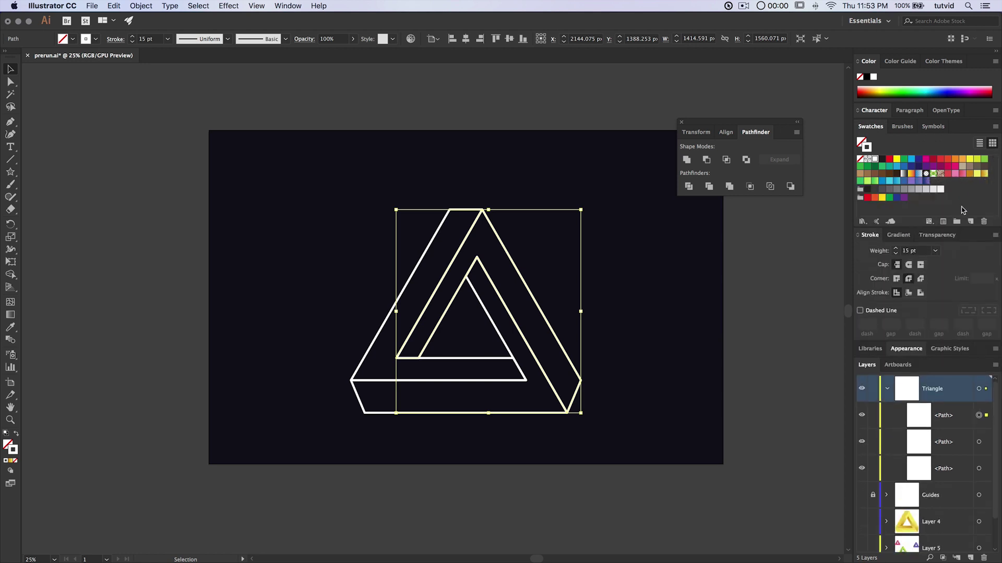
# Remove the selected right face's stroke and fill it with the yellow-gold gradient swatch
pyautogui.click(984, 175)
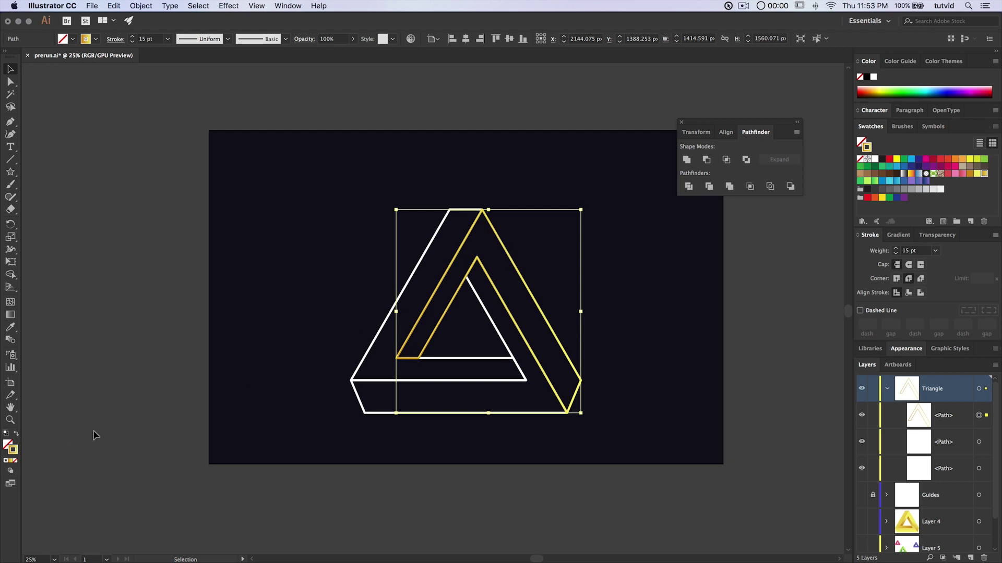
pyautogui.press('super+z')
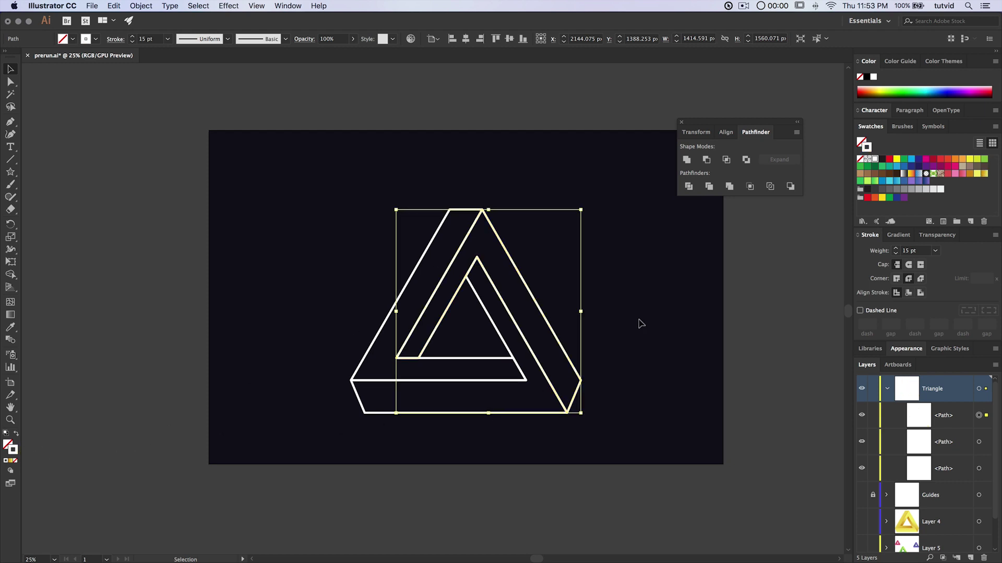
pyautogui.click(860, 78)
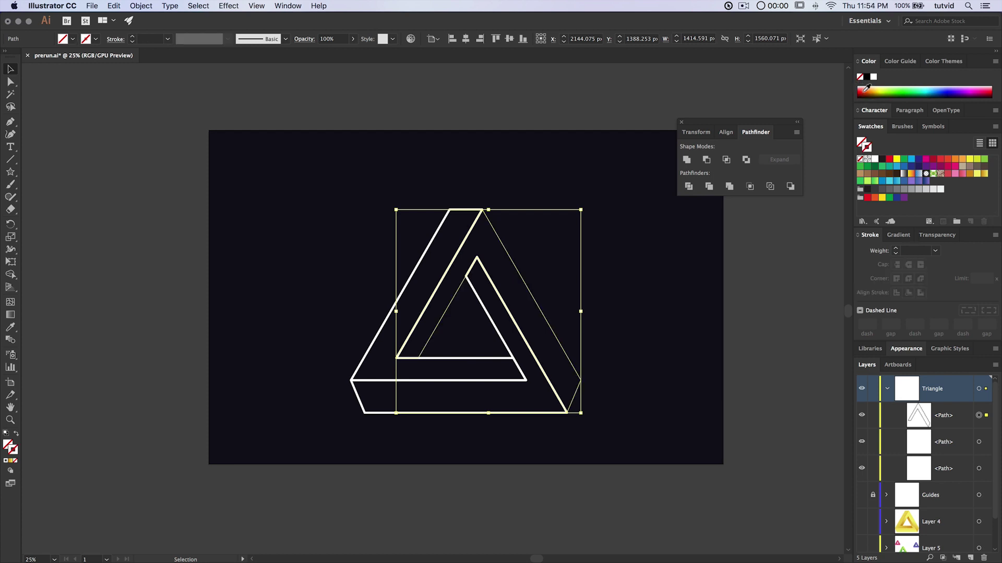
pyautogui.click(863, 141)
pyautogui.click(984, 175)
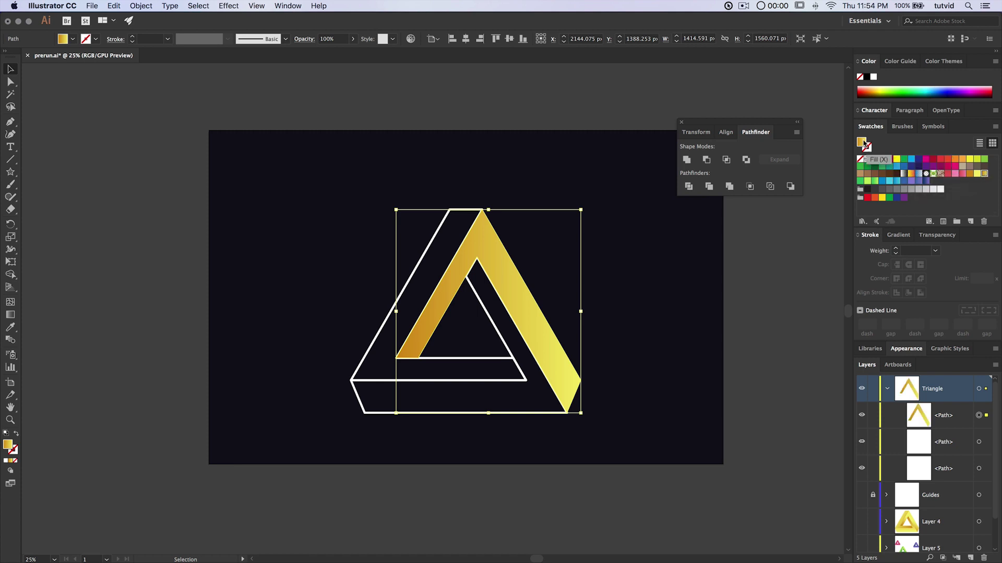
# Redraw the right face's gradient from the lower end of the inner left bar up to about the bar's middle
pyautogui.click(10, 314)
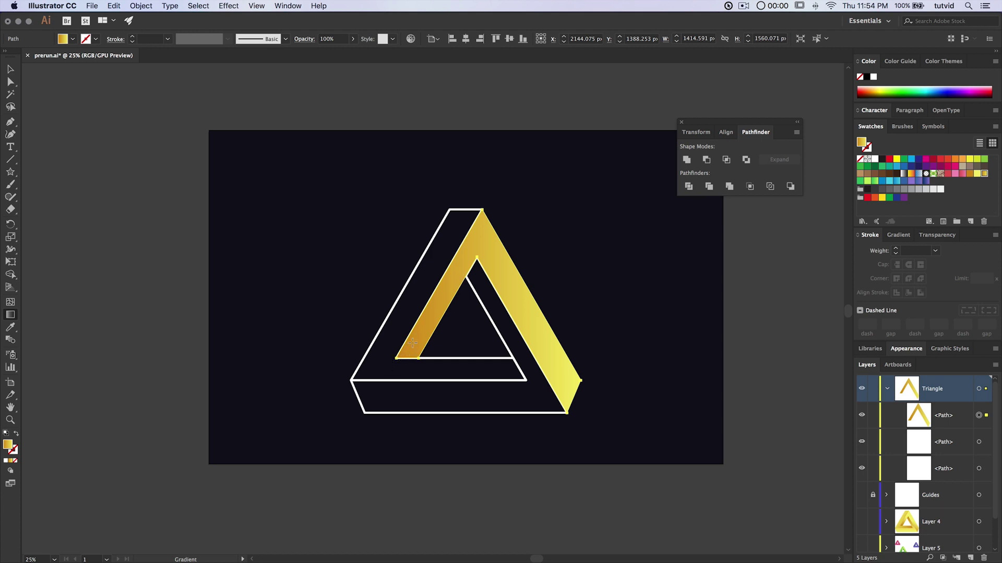
pyautogui.moveTo(403, 359); pyautogui.dragTo(442, 296)
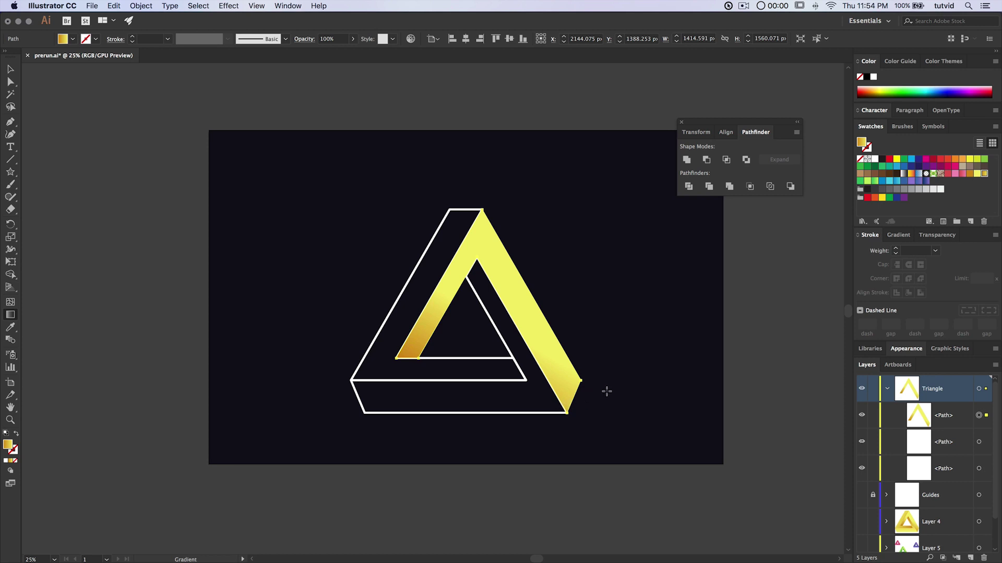
pyautogui.click(10, 69)
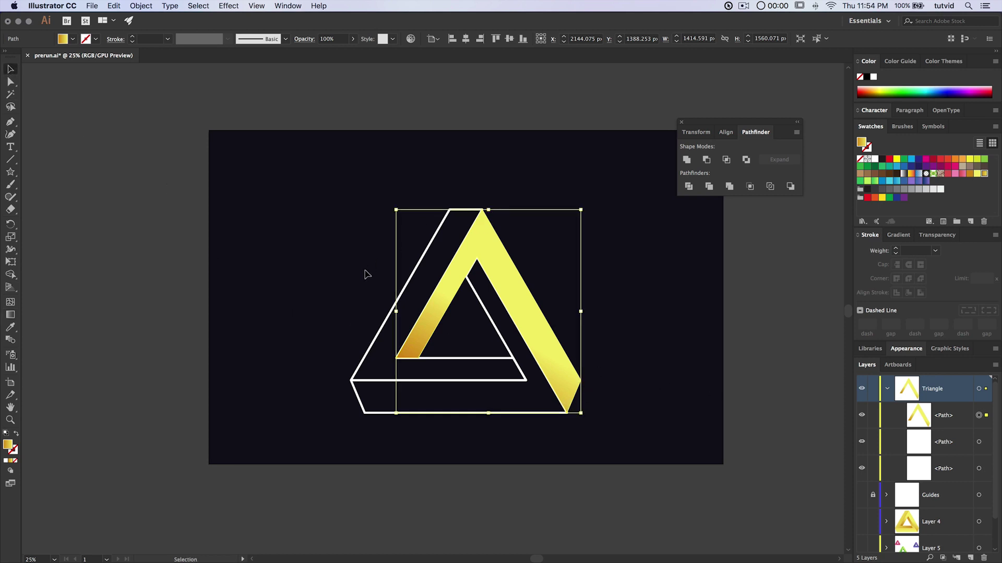
# Select the left face, remove its stroke and fill it with the same yellow-gold gradient swatch
pyautogui.click(425, 288)
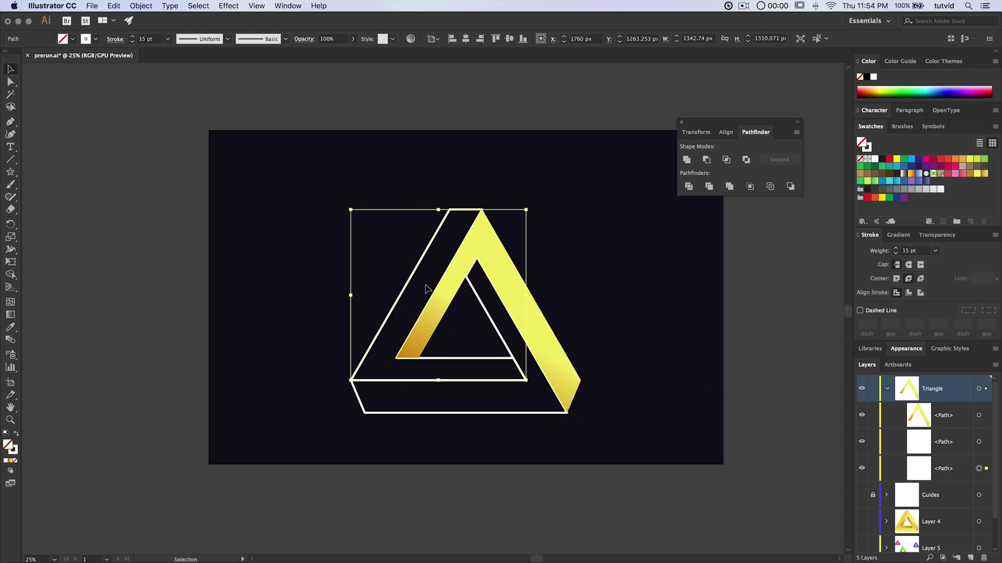
pyautogui.click(867, 146)
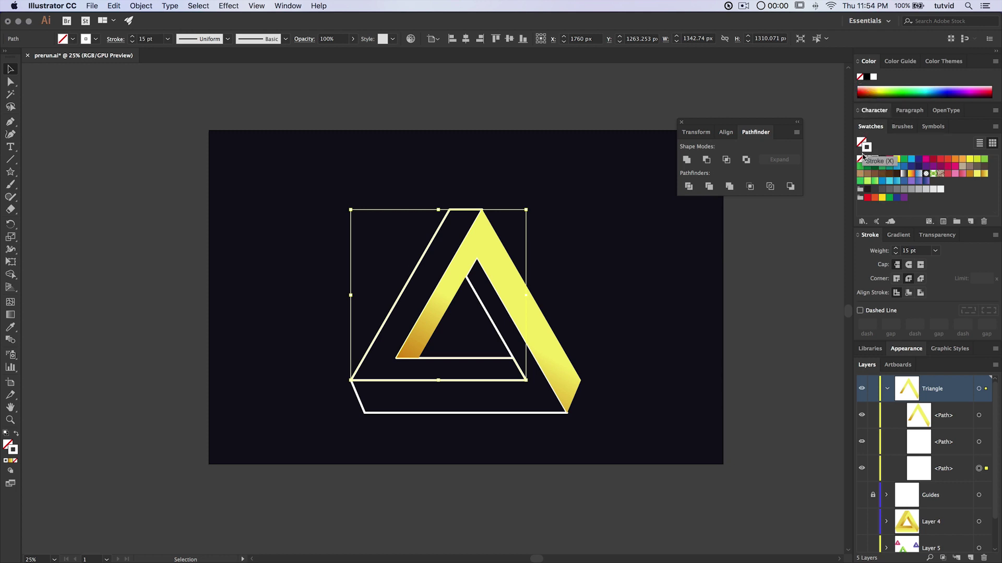
pyautogui.click(860, 159)
pyautogui.click(861, 160)
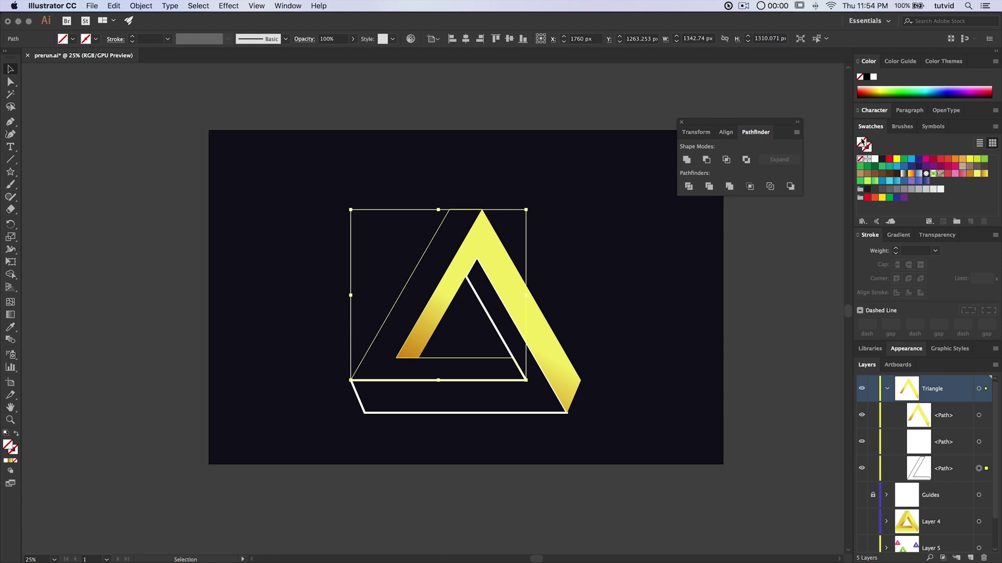
pyautogui.click(983, 177)
# Redraw the left face's gradient as a short leftward blend starting at the right end of the inner bottom bar
pyautogui.click(16, 316)
pyautogui.moveTo(518, 374); pyautogui.dragTo(462, 375)
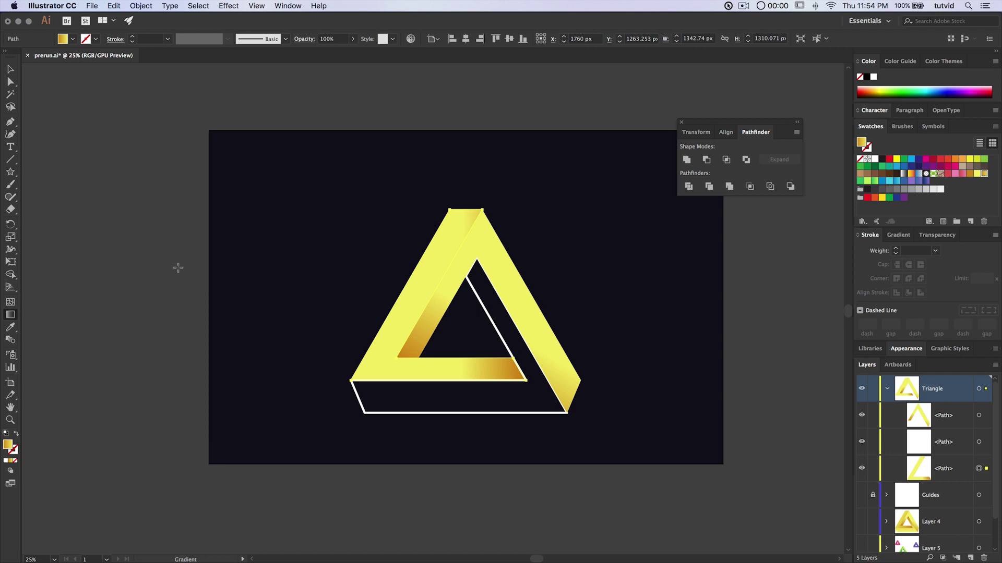
pyautogui.click(10, 70)
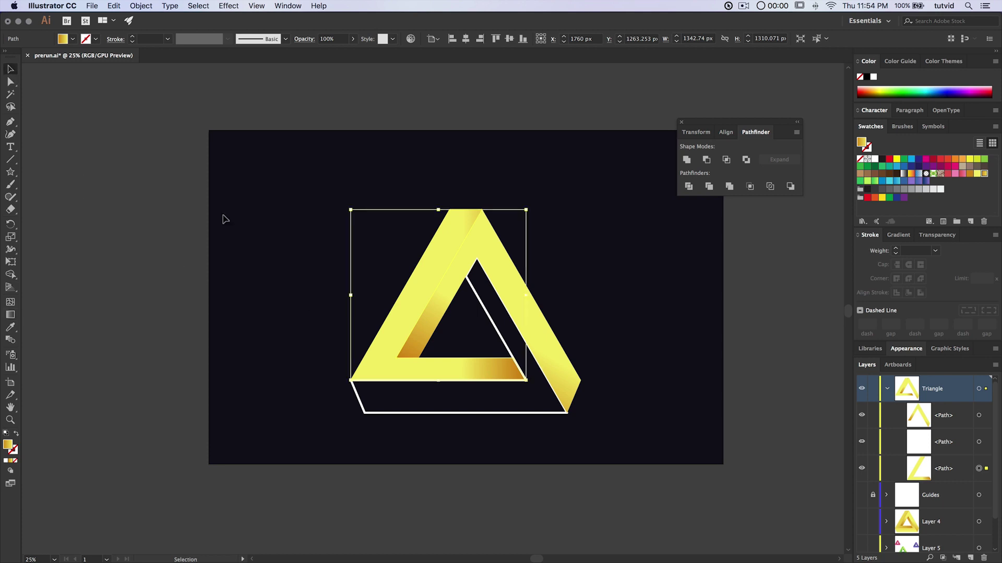
# Select the outer bottom face, remove its stroke and fill it with the same yellow-gold gradient swatch
pyautogui.click(459, 412)
pyautogui.click(869, 149)
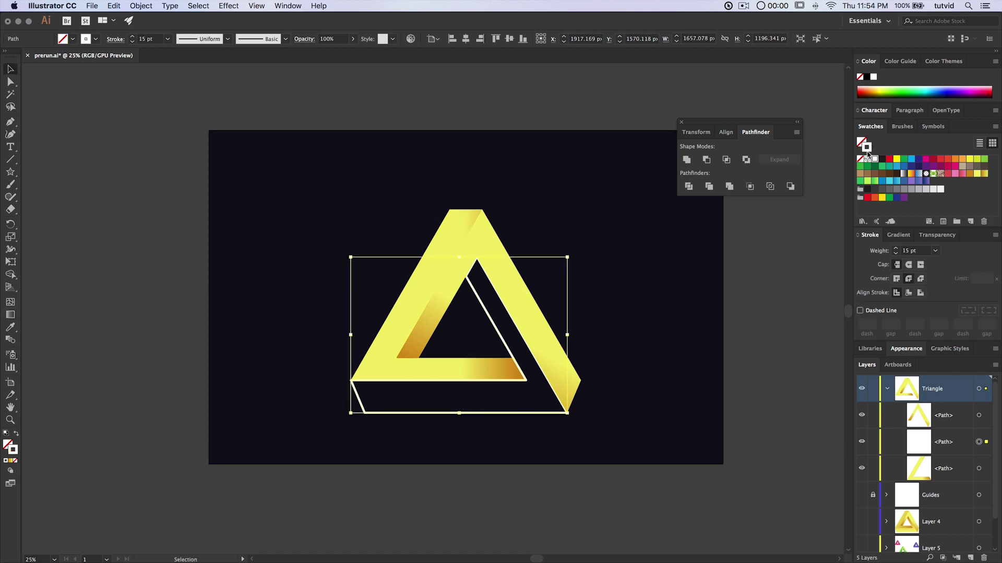
pyautogui.click(860, 159)
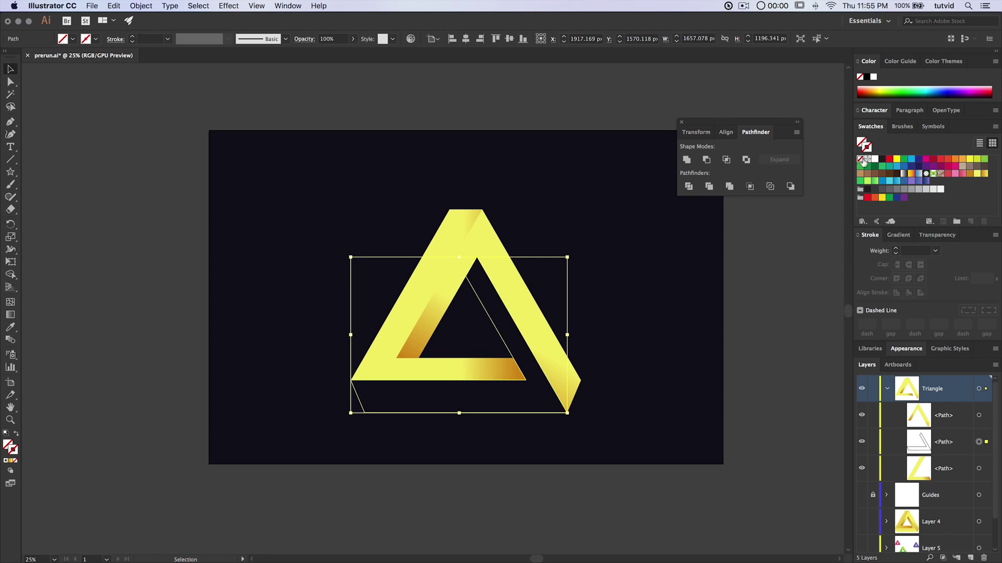
pyautogui.click(862, 141)
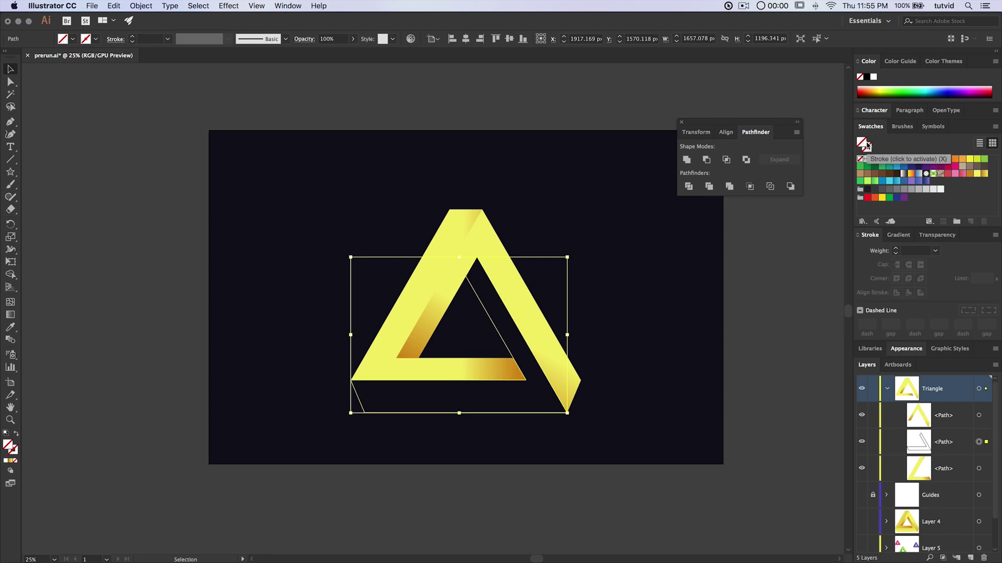
pyautogui.click(984, 175)
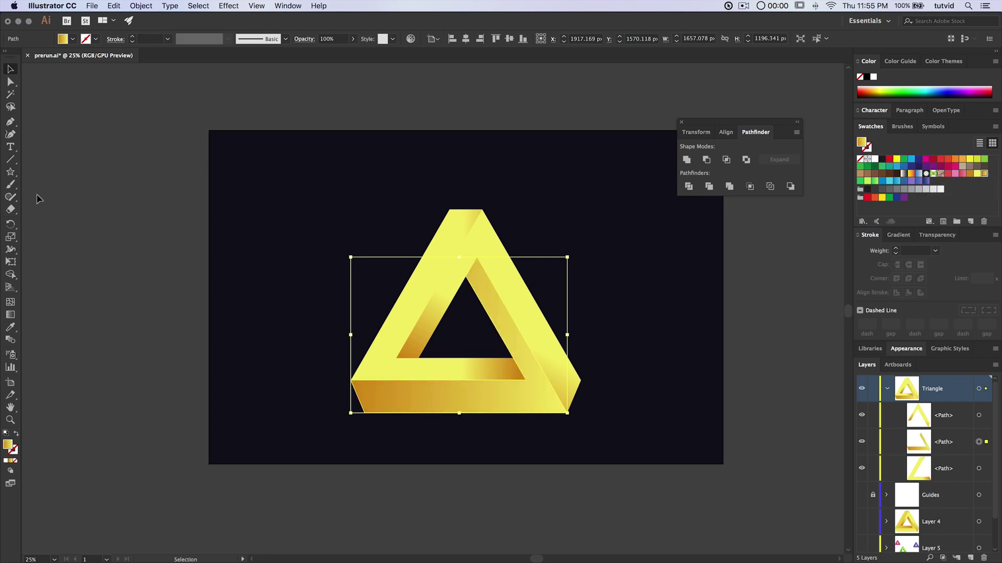
# Redraw the bottom face's gradient from the top of the inner right bar diagonally down to well beyond the triangle's lower-right corner
pyautogui.click(10, 315)
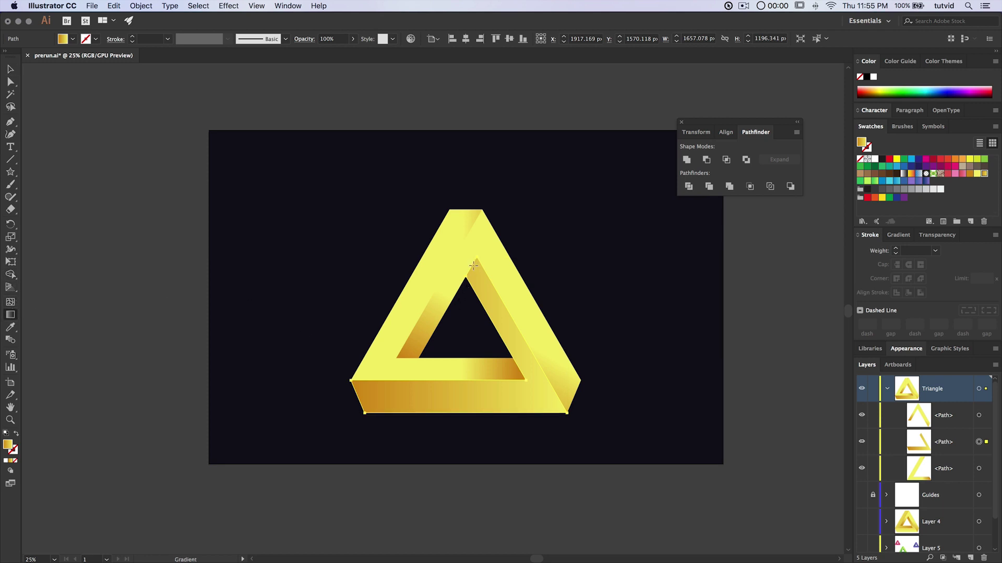
pyautogui.moveTo(471, 267); pyautogui.dragTo(500, 317)
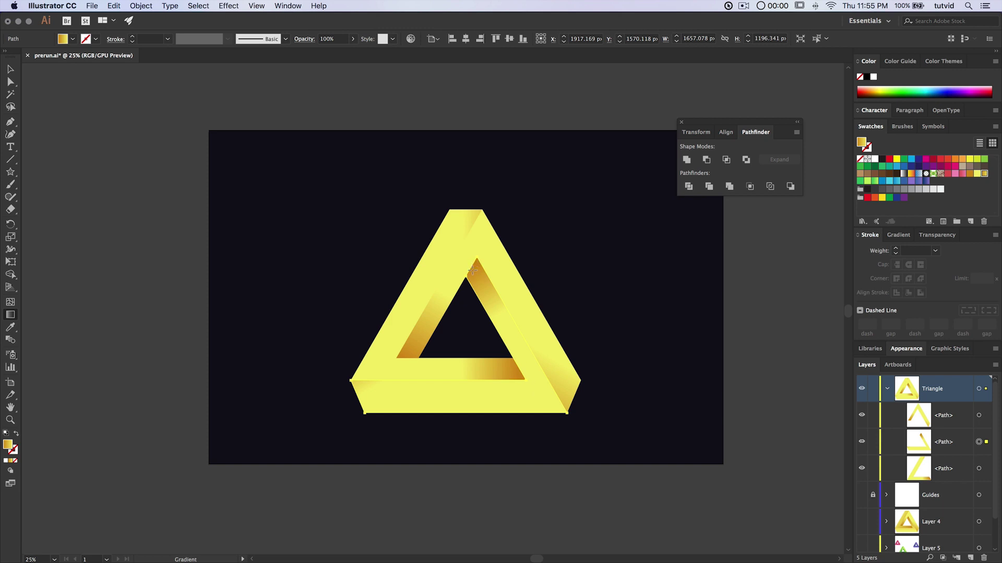
pyautogui.moveTo(466, 276); pyautogui.dragTo(542, 376)
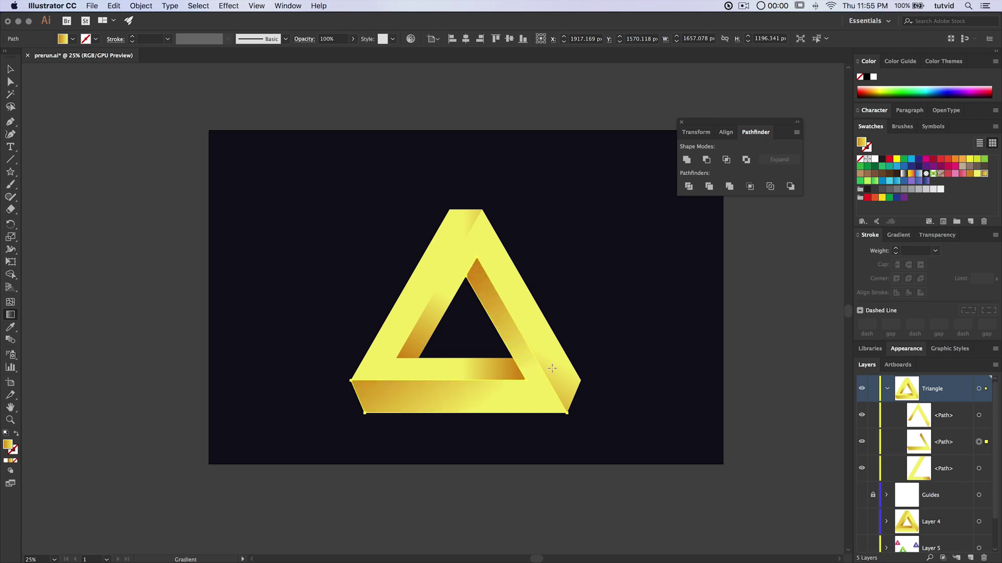
pyautogui.click(7, 69)
pyautogui.click(155, 298)
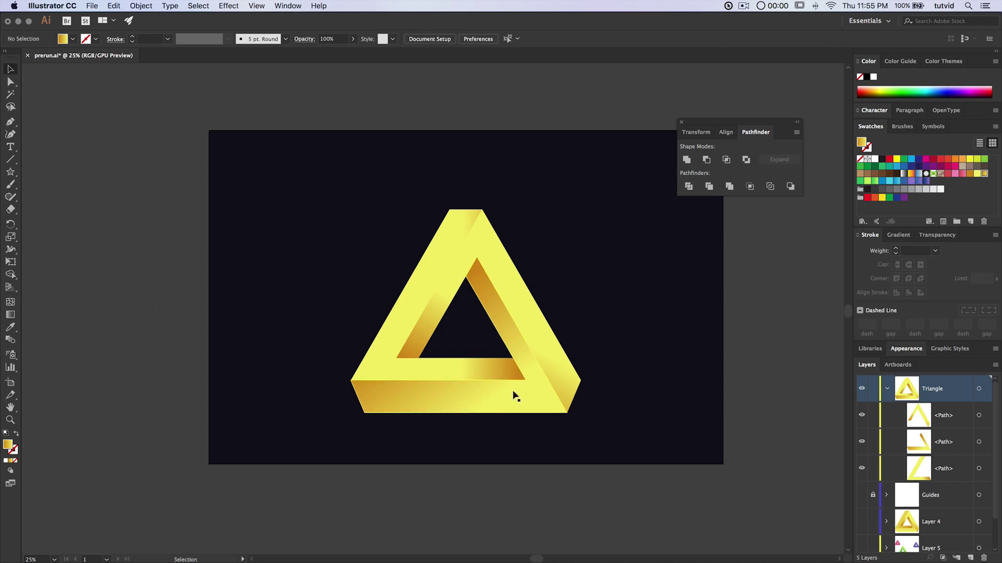
pyautogui.click(509, 333)
pyautogui.click(11, 316)
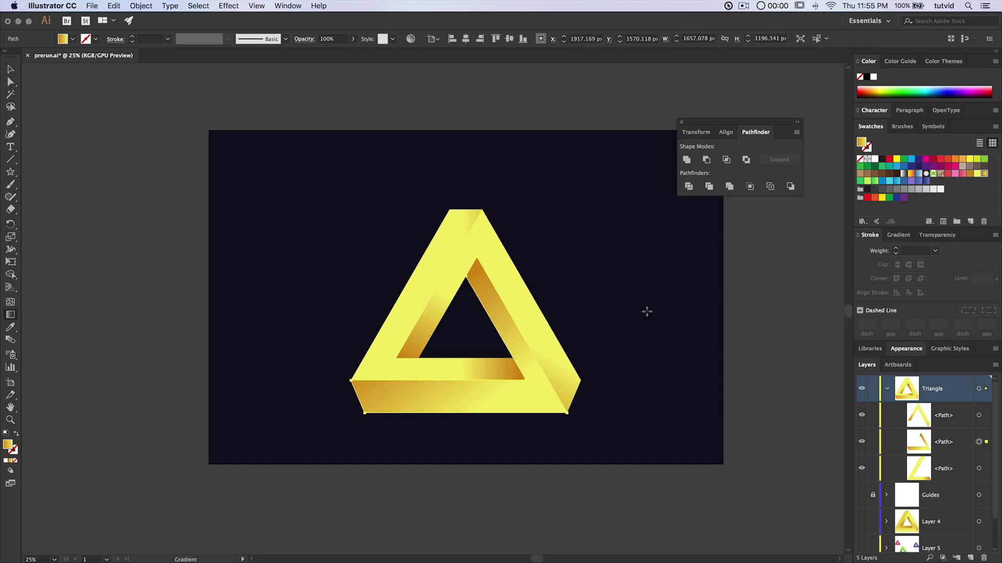
pyautogui.moveTo(468, 269); pyautogui.dragTo(647, 543)
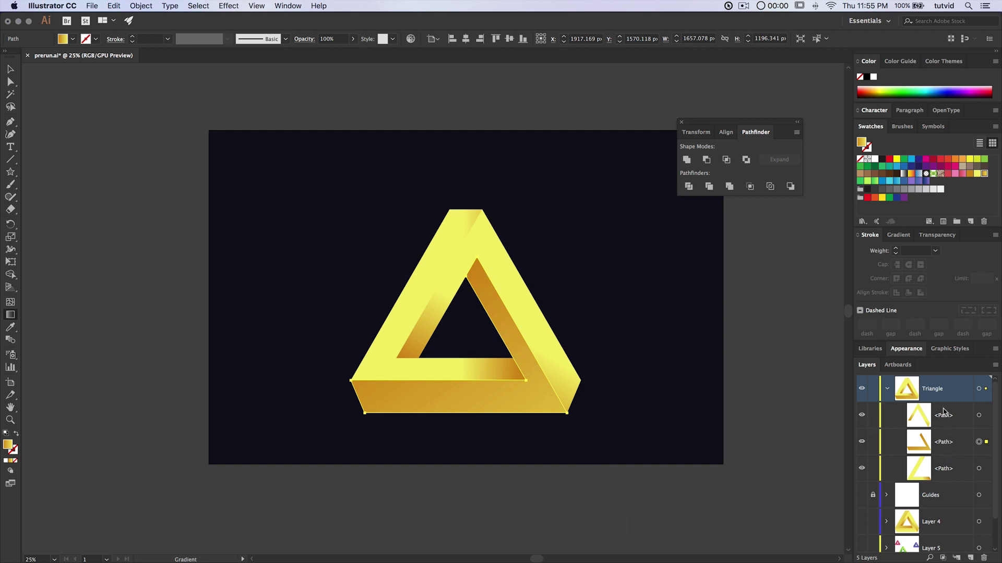
# Stretch the left face's gradient from just beyond the inner bottom bar's right end to the inner lower-left corner
pyautogui.click(949, 471)
pyautogui.press('v')
pyautogui.click(420, 363)
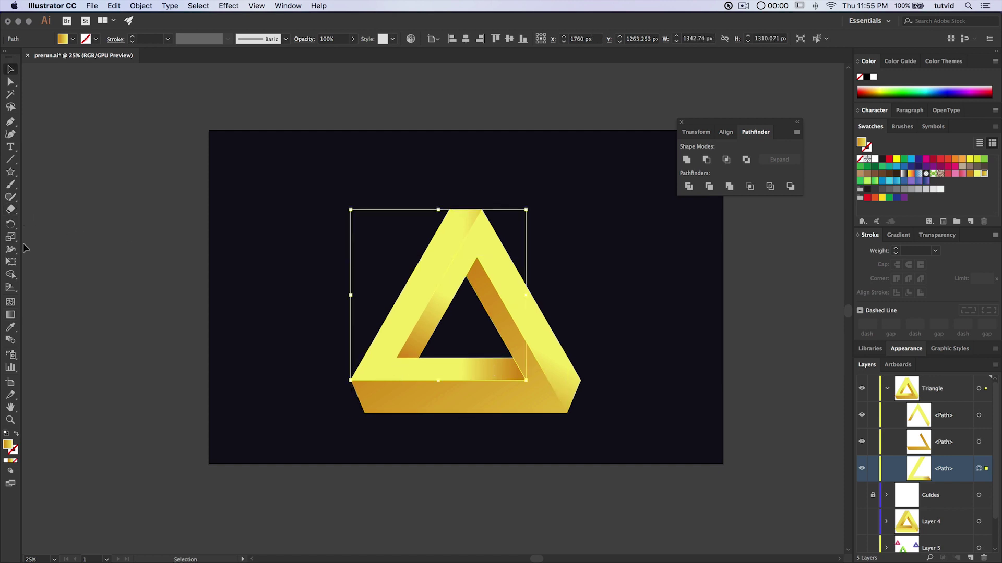
pyautogui.click(10, 315)
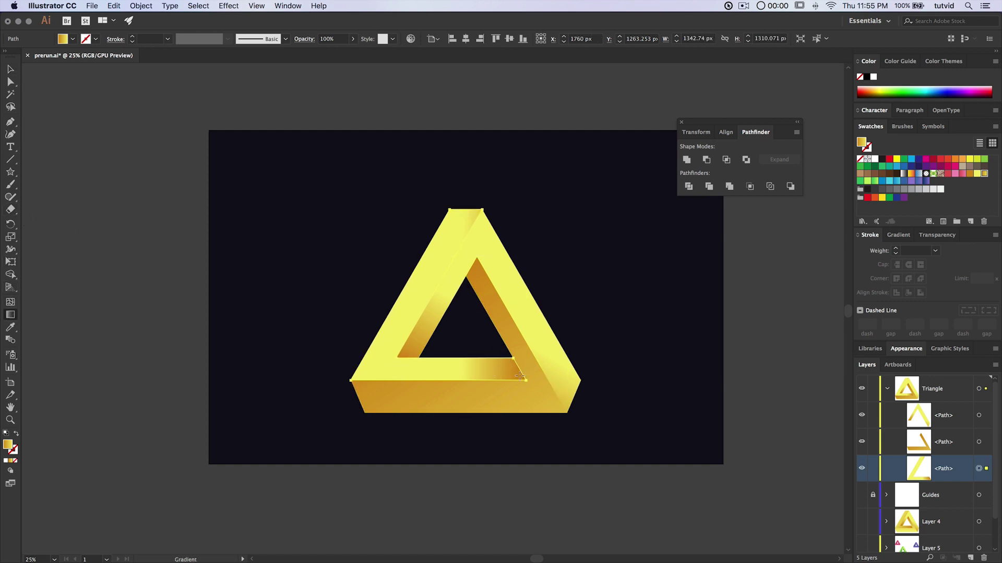
pyautogui.moveTo(554, 379); pyautogui.dragTo(397, 368)
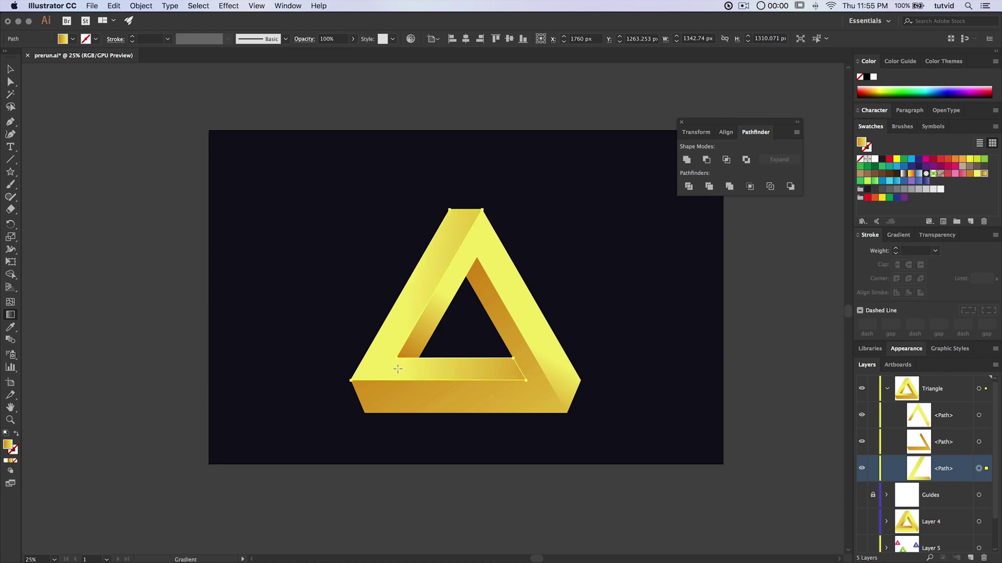
pyautogui.press('v')
pyautogui.click(270, 293)
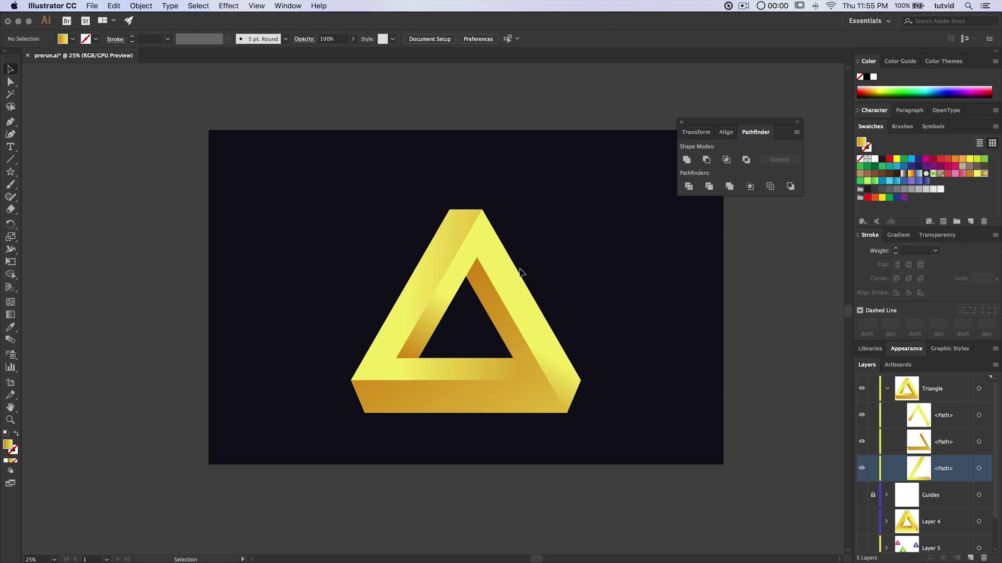
# Select the right face and change its fill to the pink-red gradient swatch
pyautogui.click(493, 250)
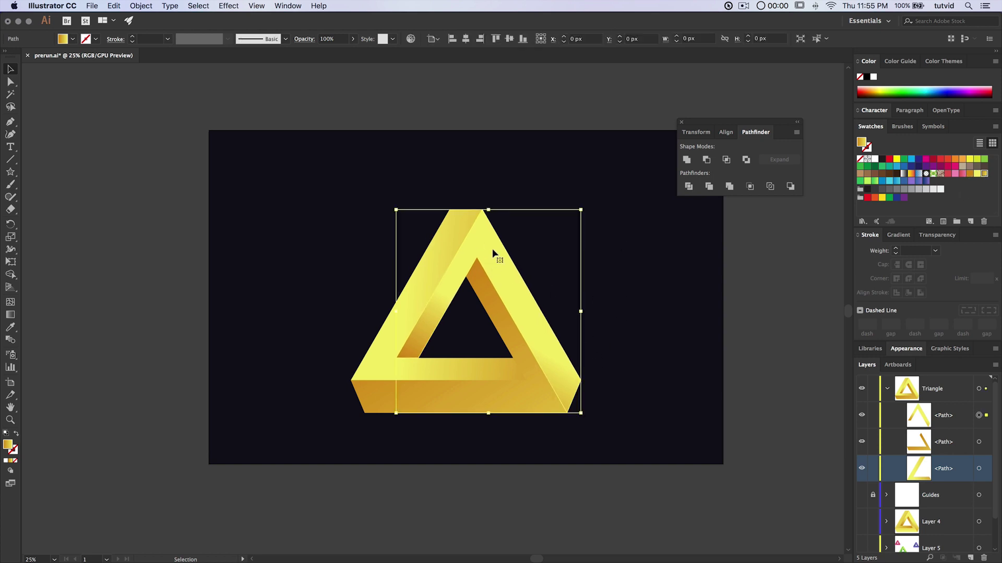
pyautogui.click(962, 173)
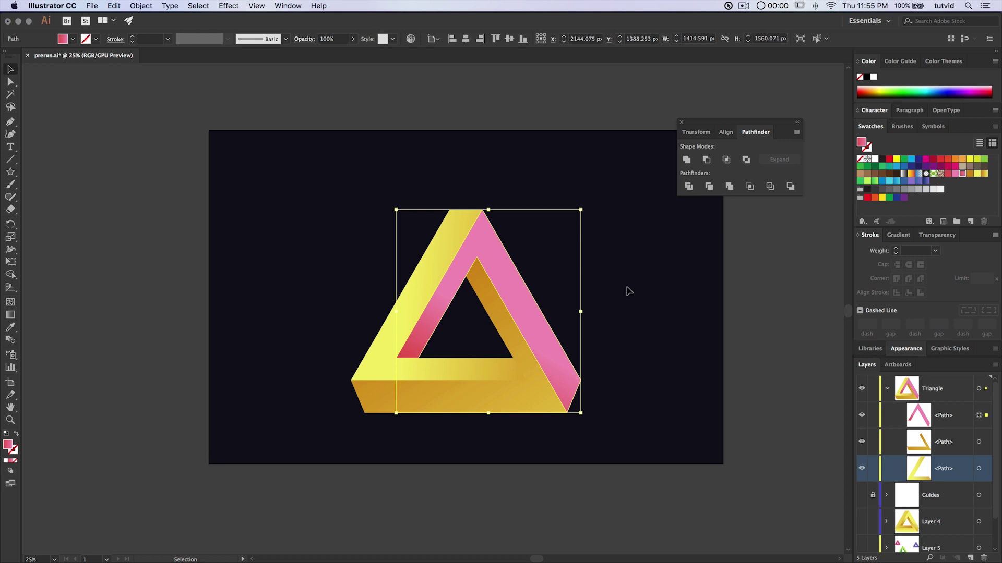
# Undo the right face's pink-red fill, try a light-blue swatch on it, and restore its yellow-gold gradient
pyautogui.press('super+z')
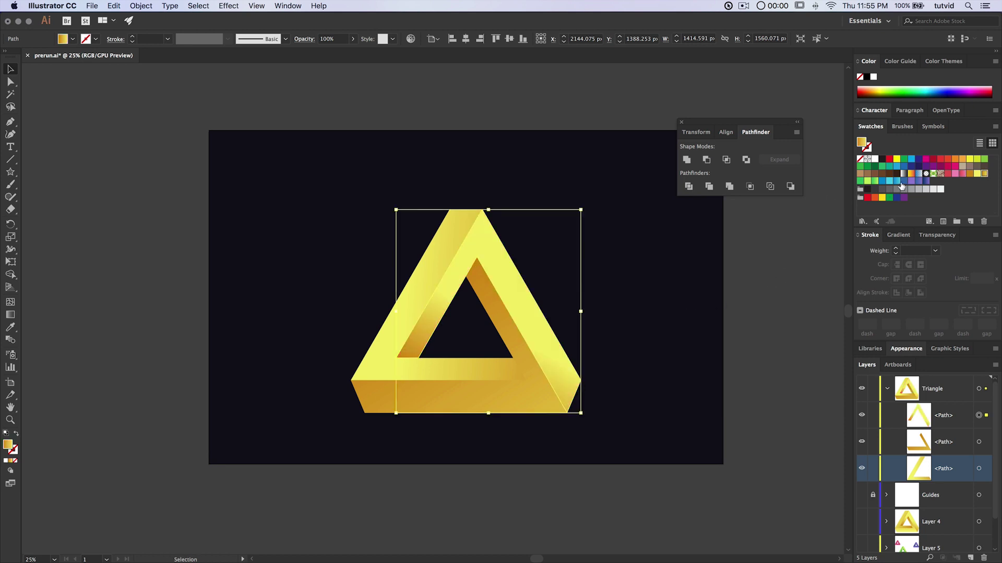
pyautogui.click(896, 181)
pyautogui.press('super+z')
pyautogui.click(659, 323)
# Redraw the bottom face's gradient from the top of the inner right bar diagonally to just beyond the triangle's lower-right corner
pyautogui.press('super+minus')
pyautogui.press('super+minus')
pyautogui.press('super+minus')
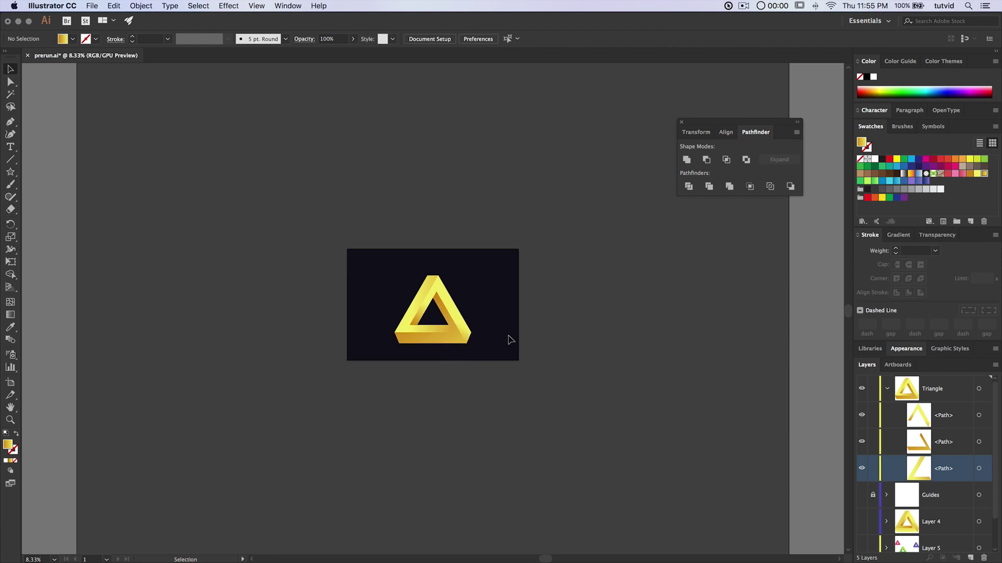
pyautogui.press('super+equal')
pyautogui.press('super+equal')
pyautogui.press('super+equal')
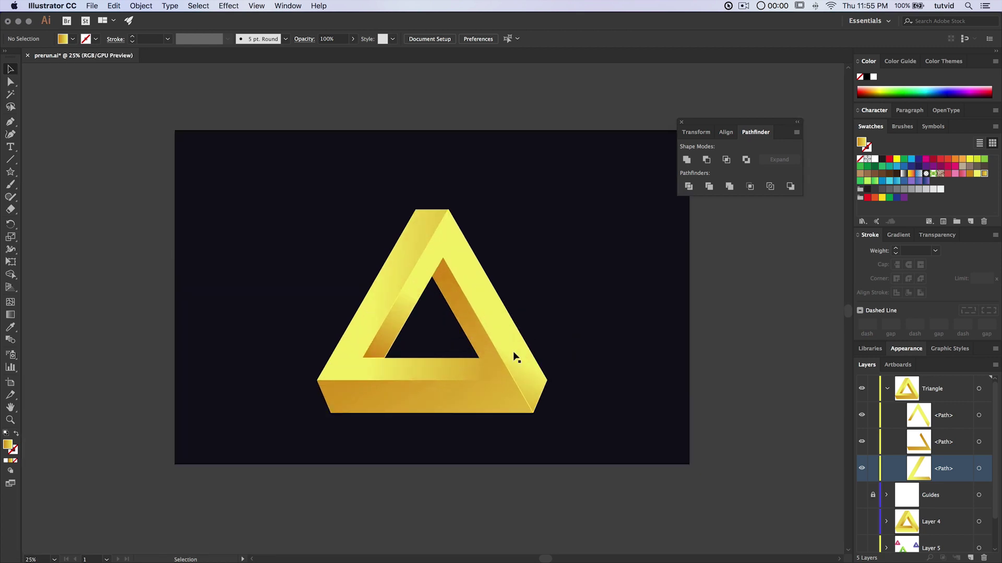
pyautogui.click(511, 401)
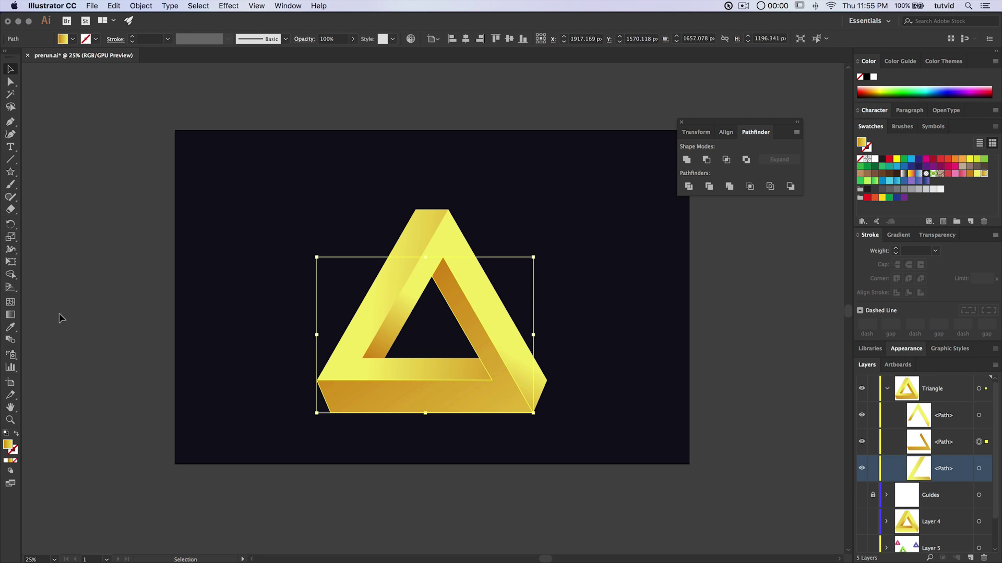
pyautogui.click(10, 314)
pyautogui.moveTo(438, 269); pyautogui.dragTo(543, 434)
pyautogui.press('v')
pyautogui.click(588, 359)
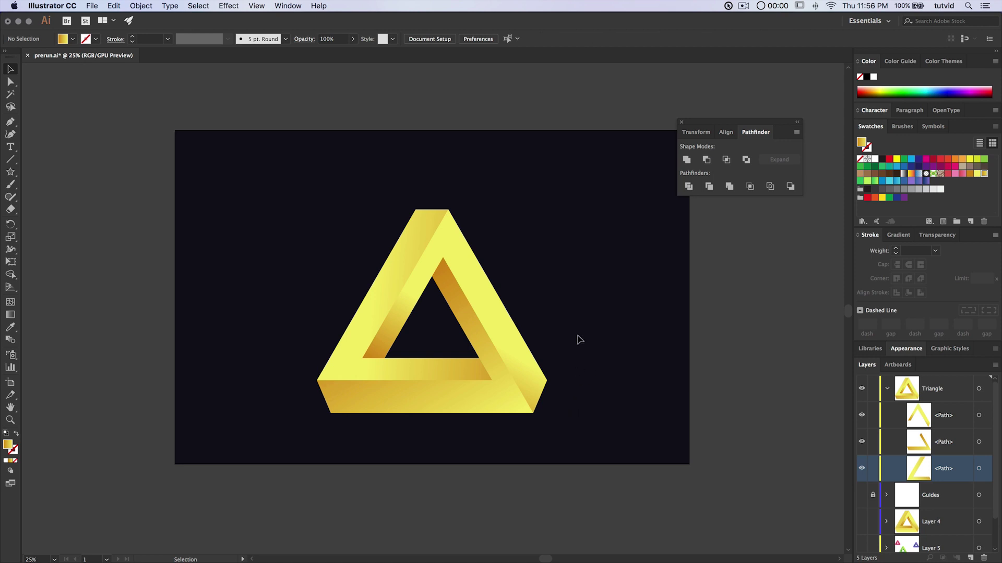
# Collapse and hide the Triangle layer, and make Layer 5 and Layer 4 visible
pyautogui.press('super+minus')
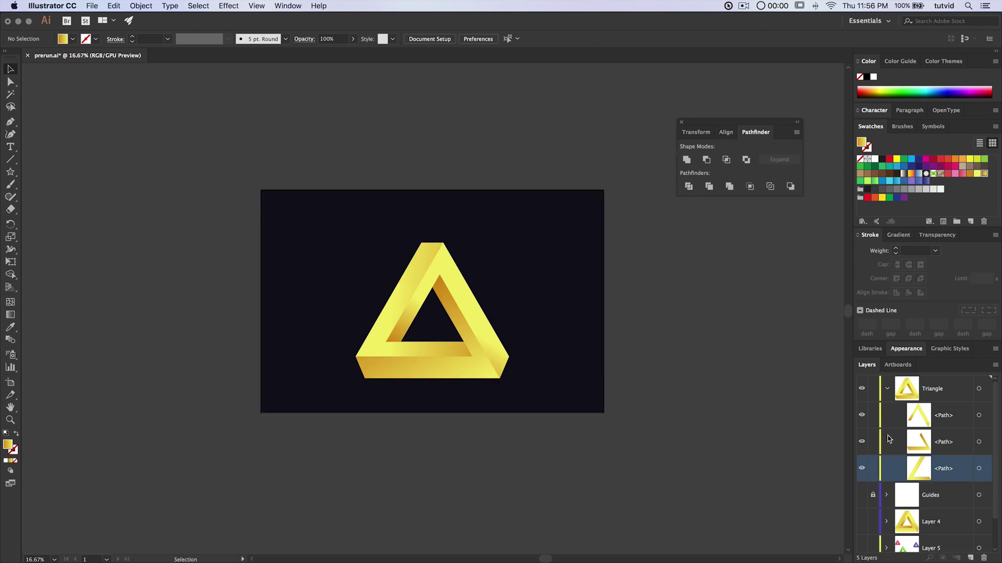
pyautogui.click(887, 389)
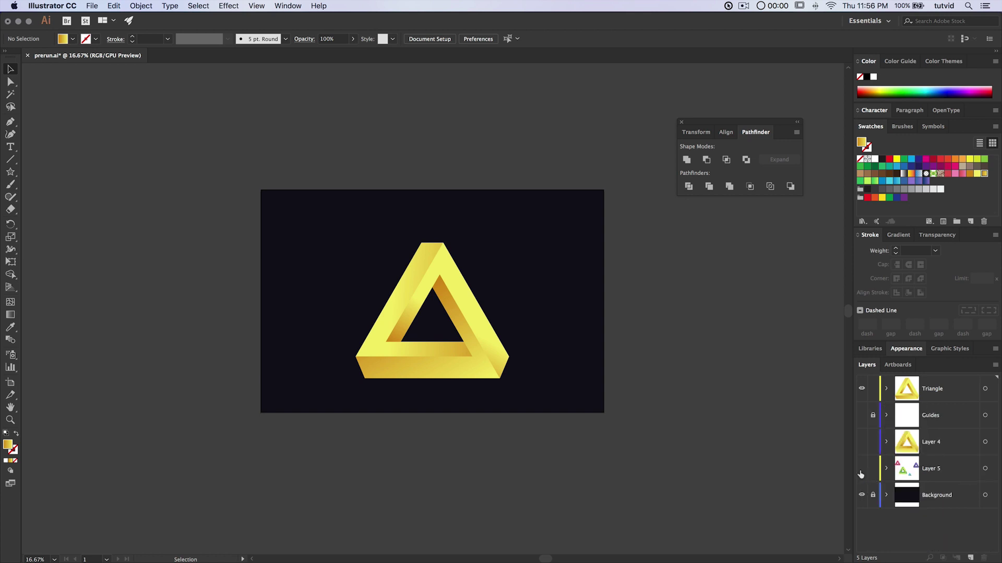
pyautogui.click(861, 468)
pyautogui.click(861, 389)
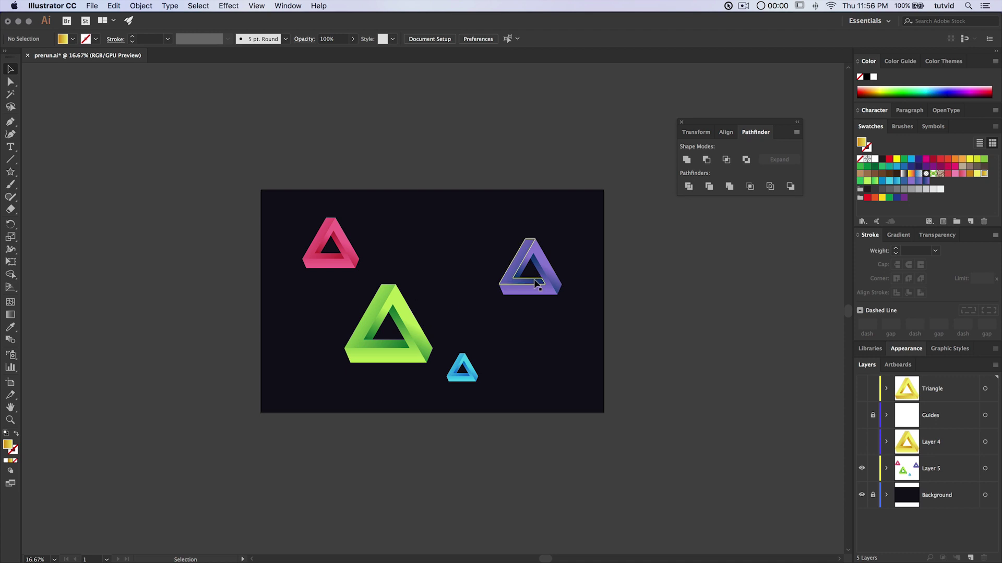
pyautogui.click(862, 443)
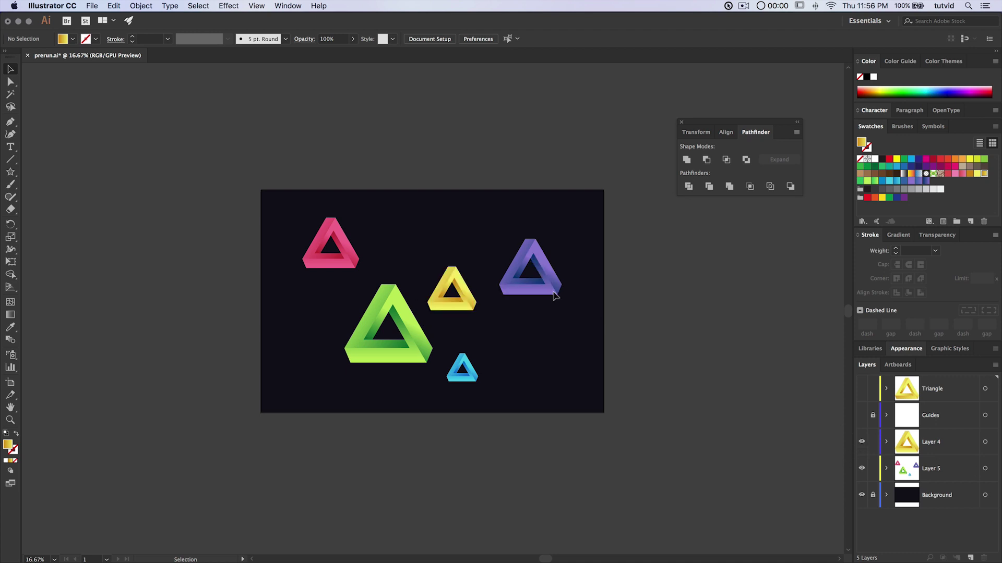